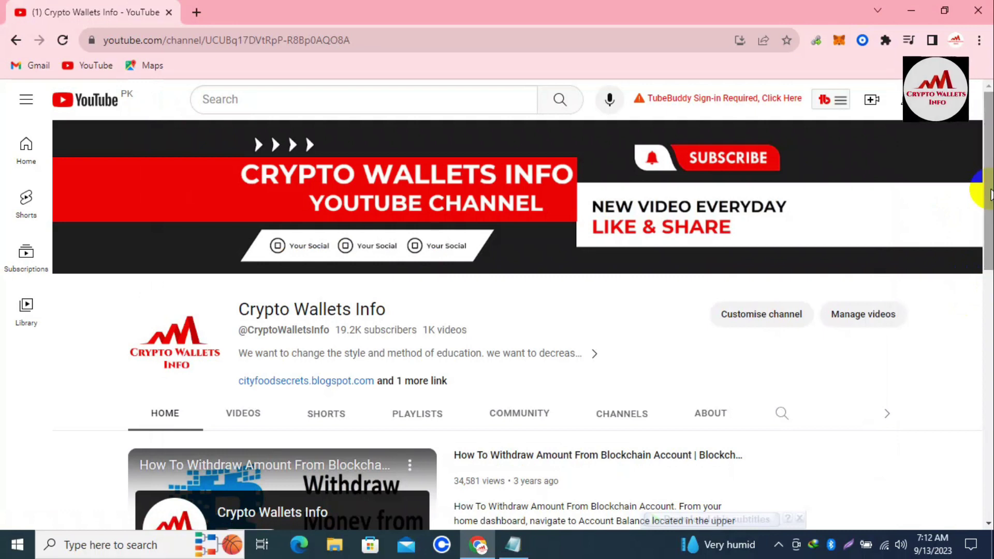
- Open the Crypto Wallets Info Videos tab and scroll through its Coinbase Wallet tutorials
{"action": "left_click_drag", "start_coordinate": [990, 192], "coordinate": [990, 443]}
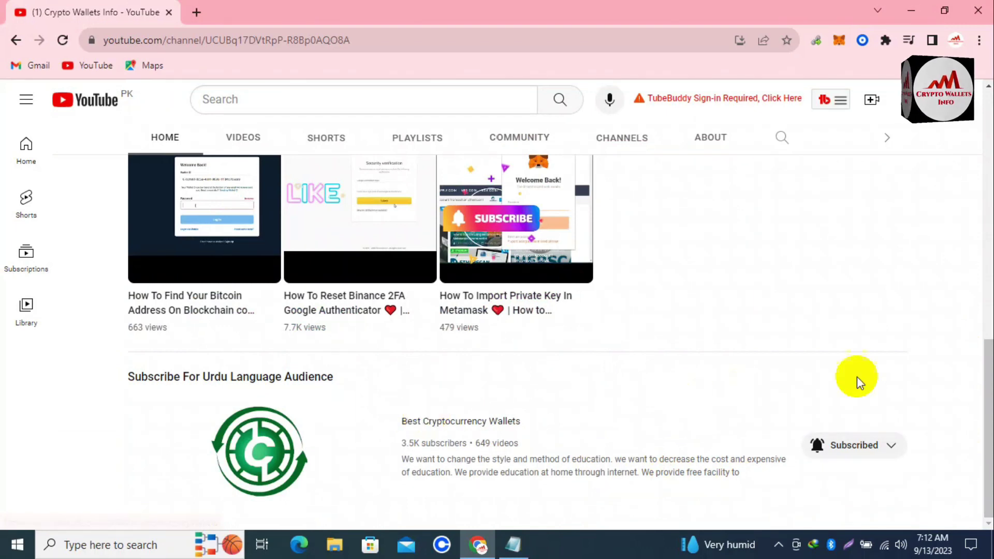
{"action": "left_click_drag", "start_coordinate": [989, 407], "coordinate": [989, 238]}
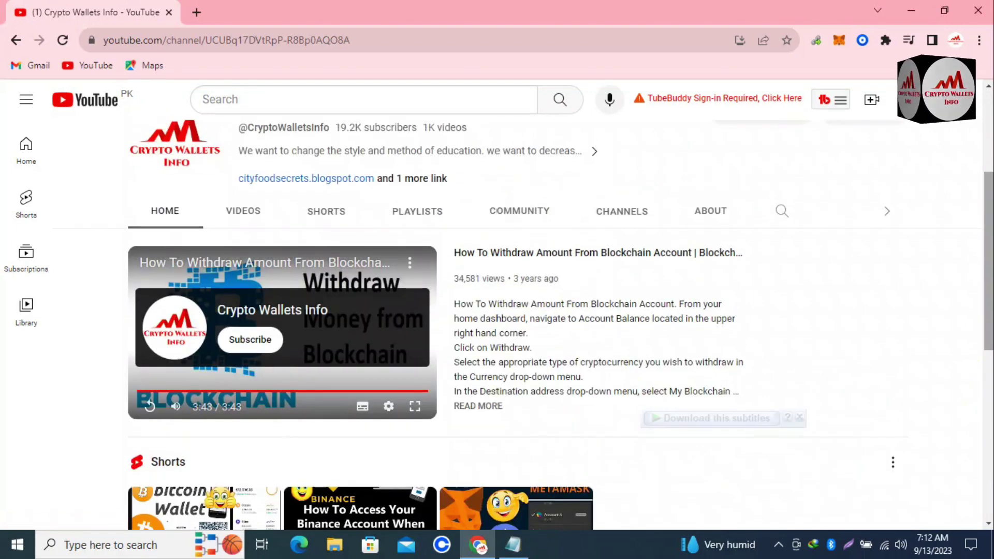
{"action": "left_click", "coordinate": [249, 210]}
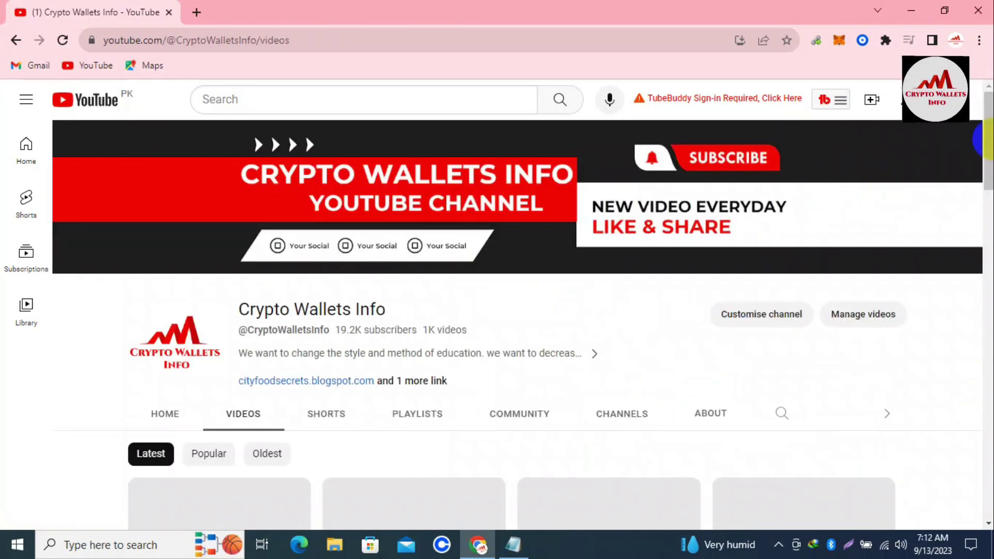
{"action": "left_click_drag", "start_coordinate": [988, 145], "coordinate": [988, 189]}
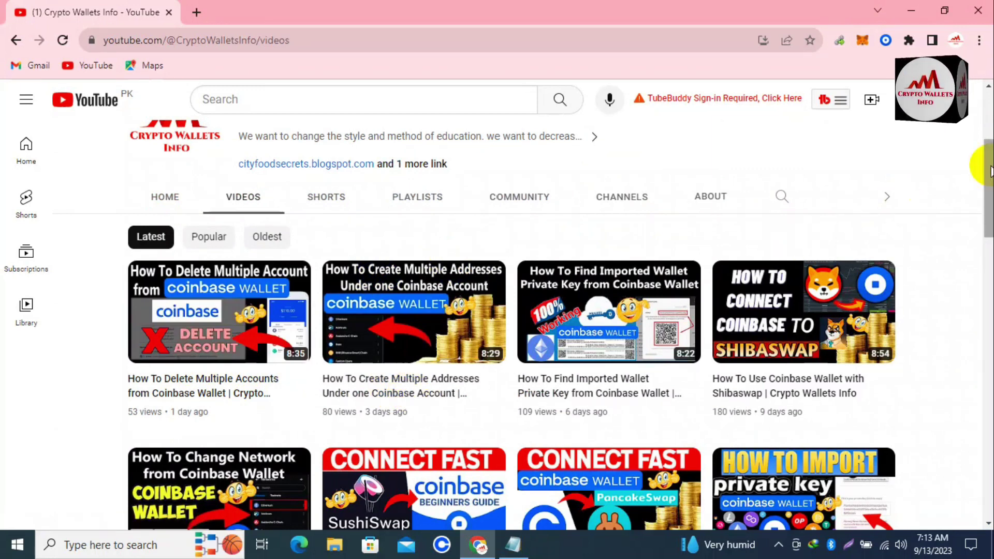
{"action": "scroll", "coordinate": [976, 173], "scroll_direction": "down", "scroll_amount": 5}
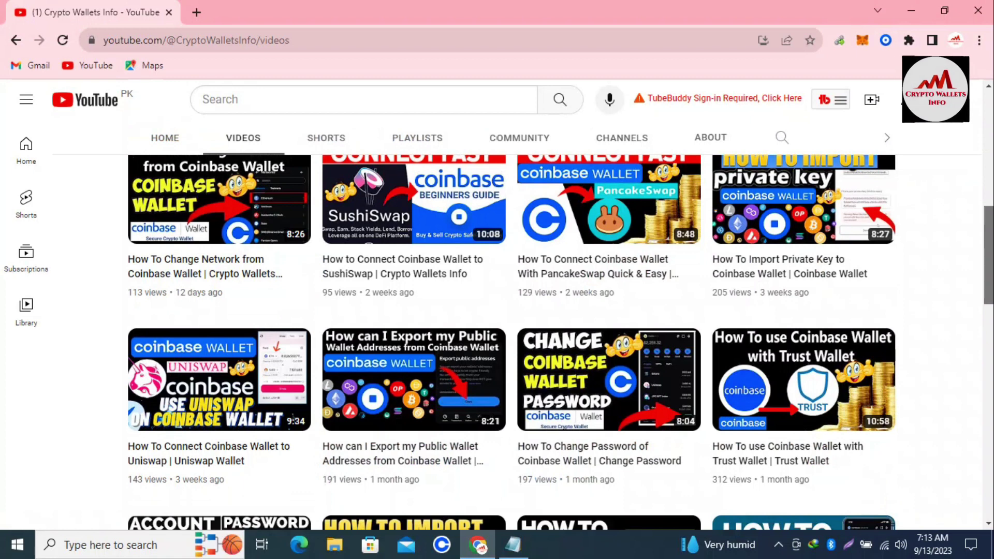
{"action": "scroll", "coordinate": [984, 267], "scroll_direction": "down", "scroll_amount": 3}
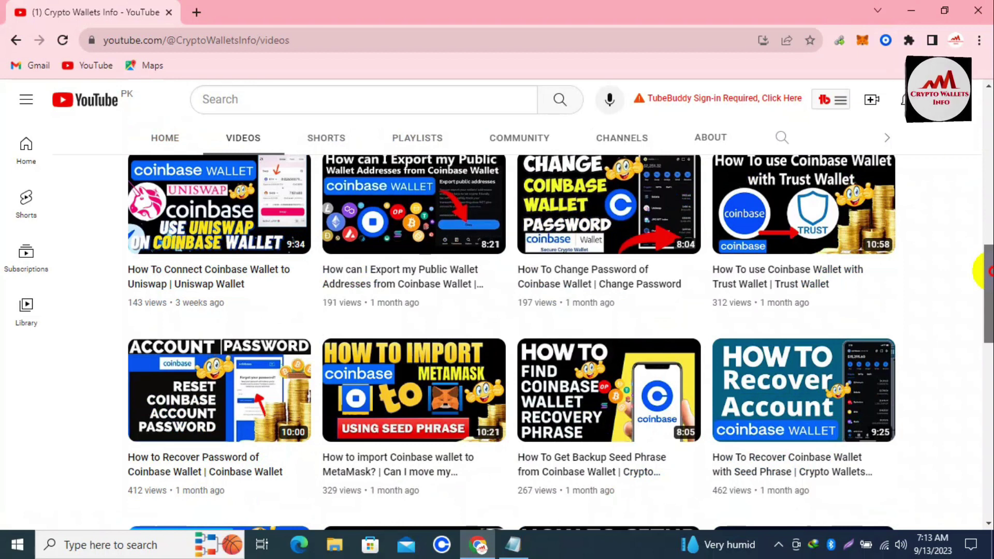
{"action": "scroll", "coordinate": [986, 270], "scroll_direction": "up", "scroll_amount": 10}
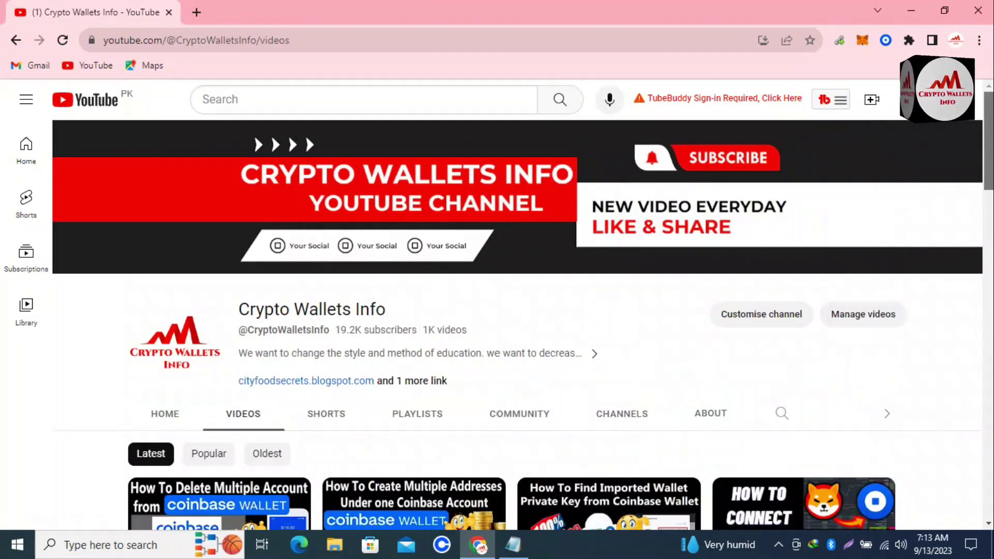
- Open the $0.00 Coinbase Wallet and confirm it isn't connected to youtube.com
{"action": "left_click", "coordinate": [886, 42]}
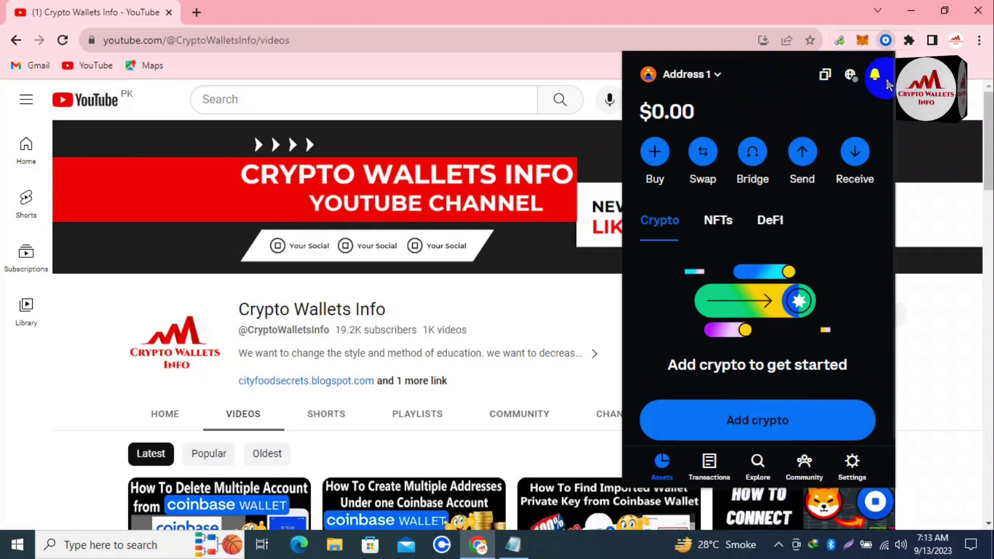
{"action": "left_click", "coordinate": [854, 78]}
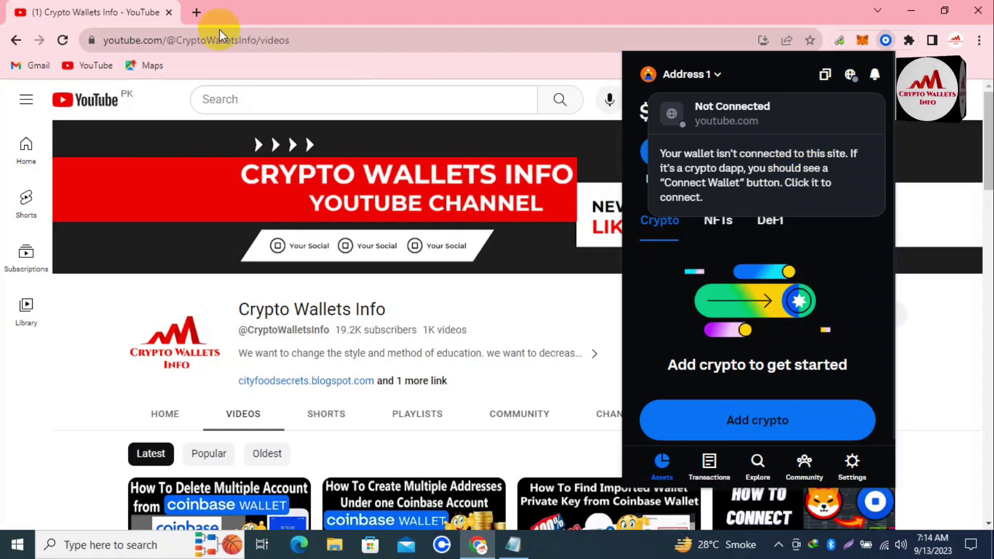
{"action": "left_click", "coordinate": [196, 12]}
- Search for google in the new tab and open the Google homepage result
{"action": "type", "text": "g"}
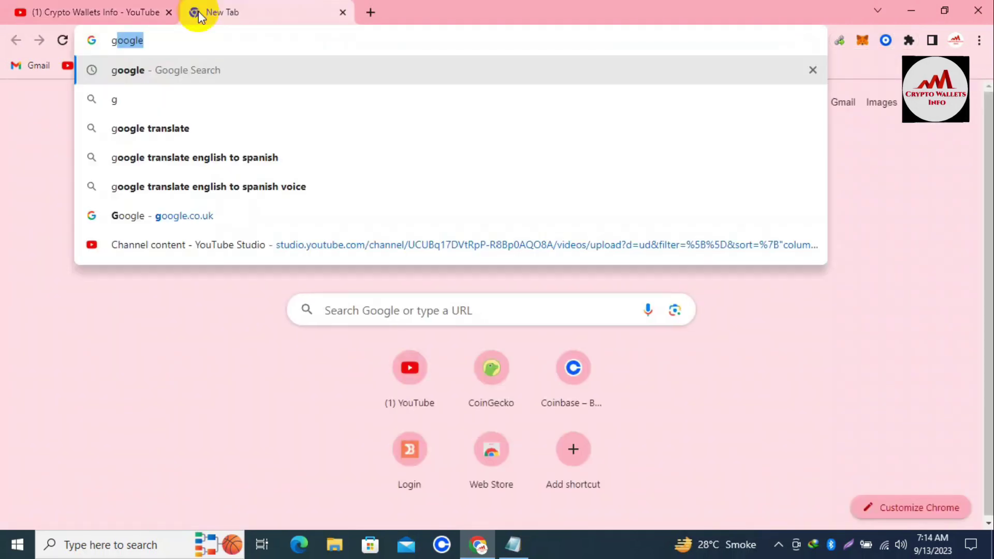
{"action": "left_click", "coordinate": [196, 69]}
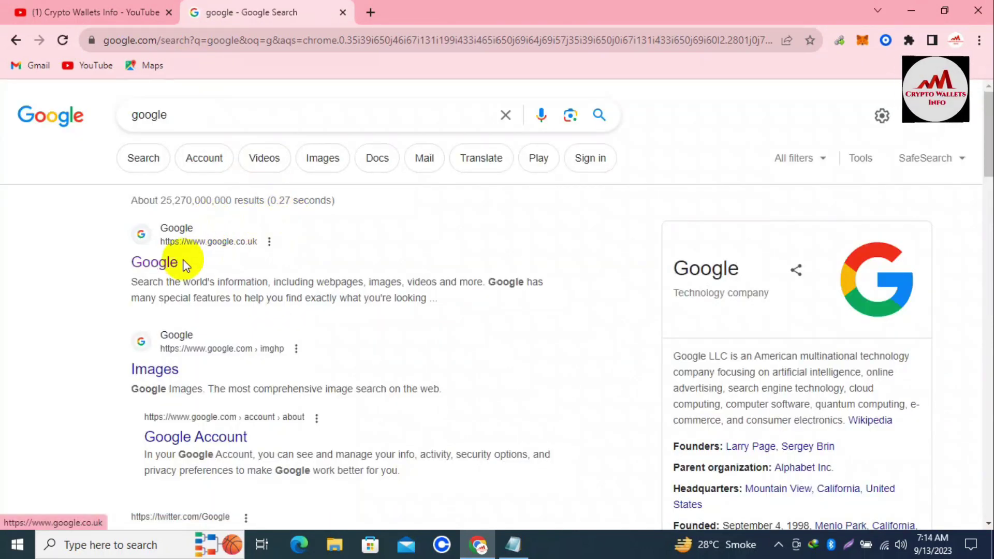
{"action": "left_click", "coordinate": [167, 261]}
- Replace the query with coinmarketcap and pick the CoinMarketCap suggestion
{"action": "double_click", "coordinate": [207, 115]}
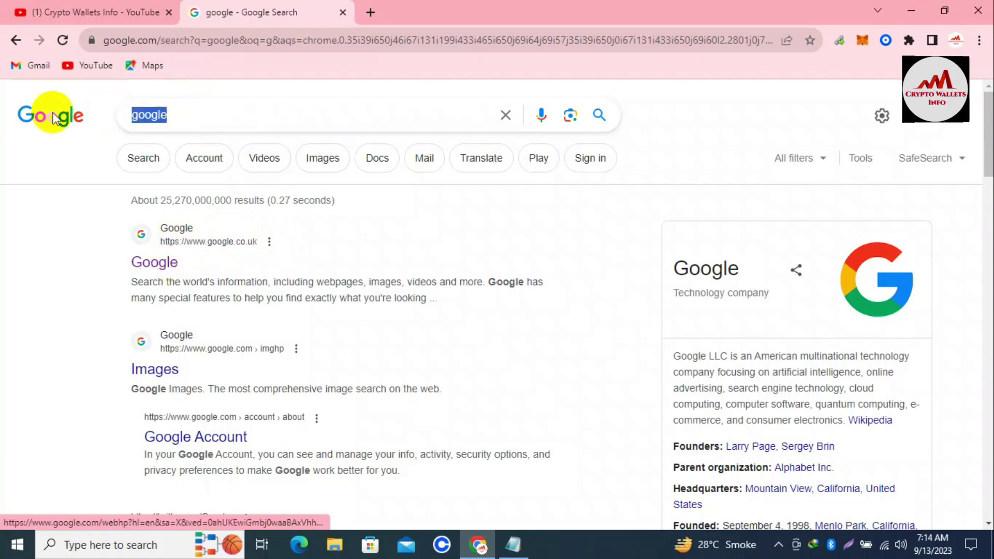
{"action": "type", "text": "coimn"}
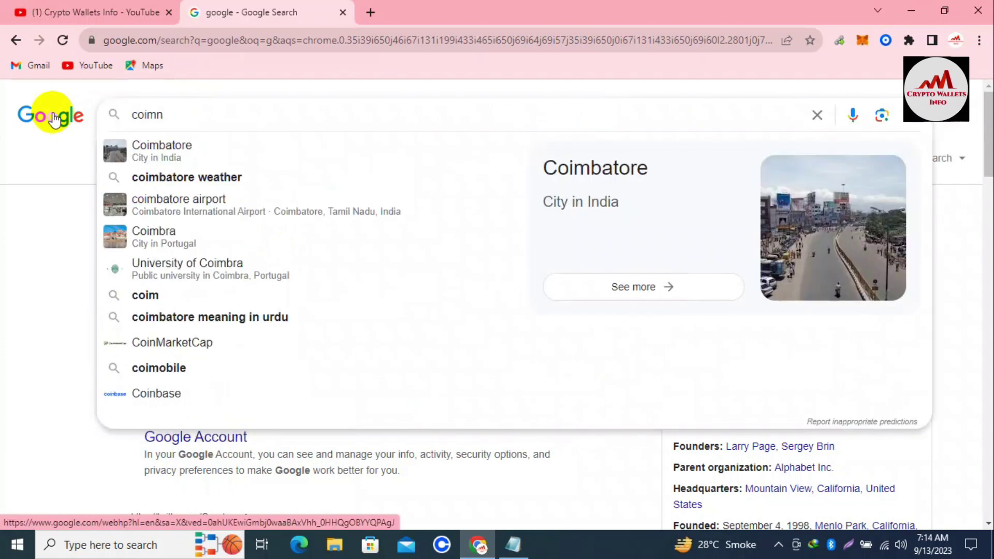
{"action": "key", "text": "BackSpace"}
{"action": "key", "text": "BackSpace"}
{"action": "type", "text": "nmar"}
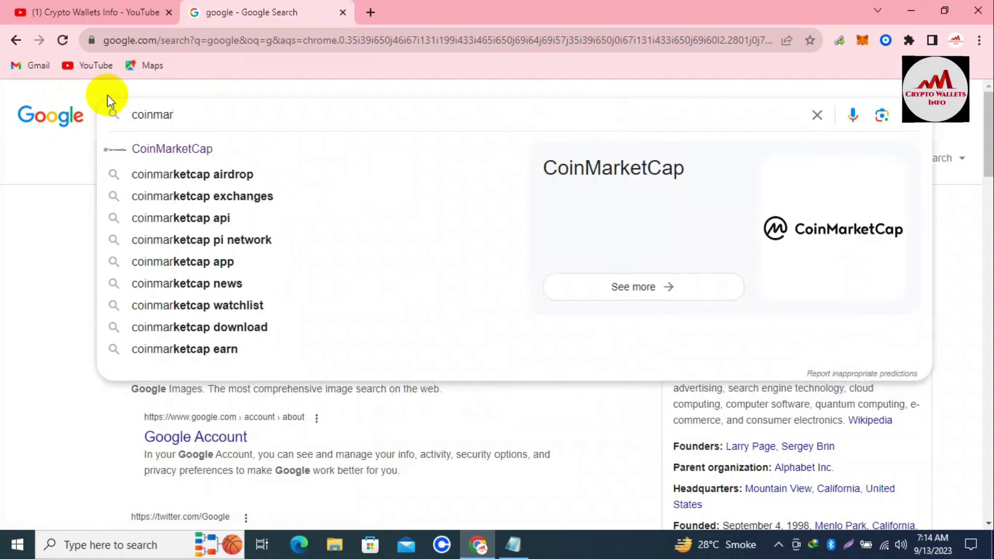
{"action": "left_click", "coordinate": [194, 143]}
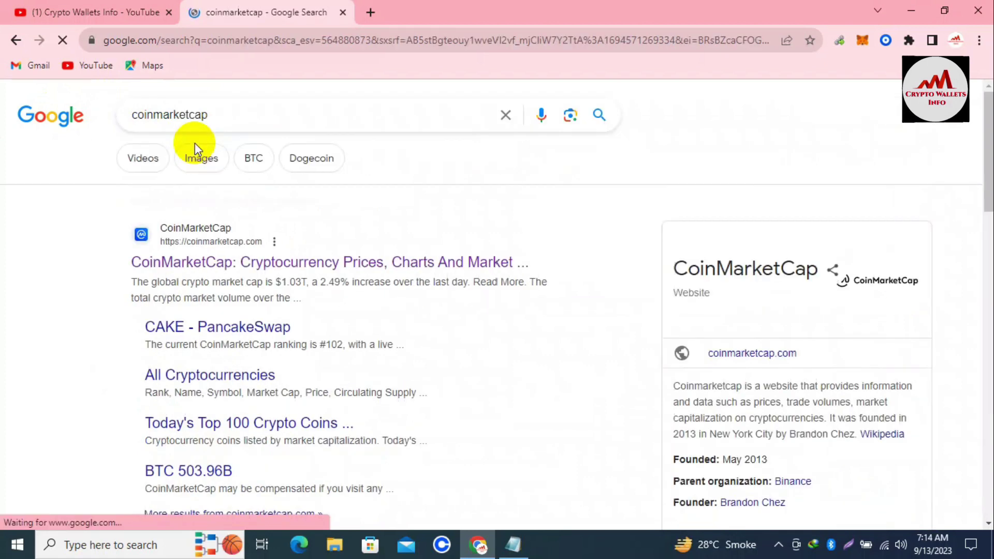
- Open the CoinMarketCap site and scroll through the market-cap price table and back up
{"action": "left_click", "coordinate": [253, 266]}
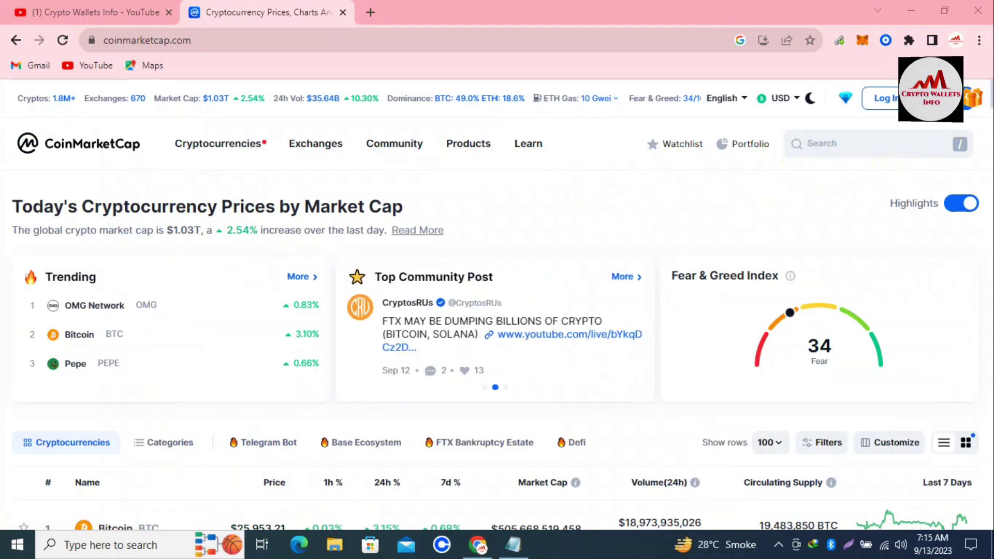
{"action": "scroll", "coordinate": [989, 128], "scroll_direction": "down", "scroll_amount": 3}
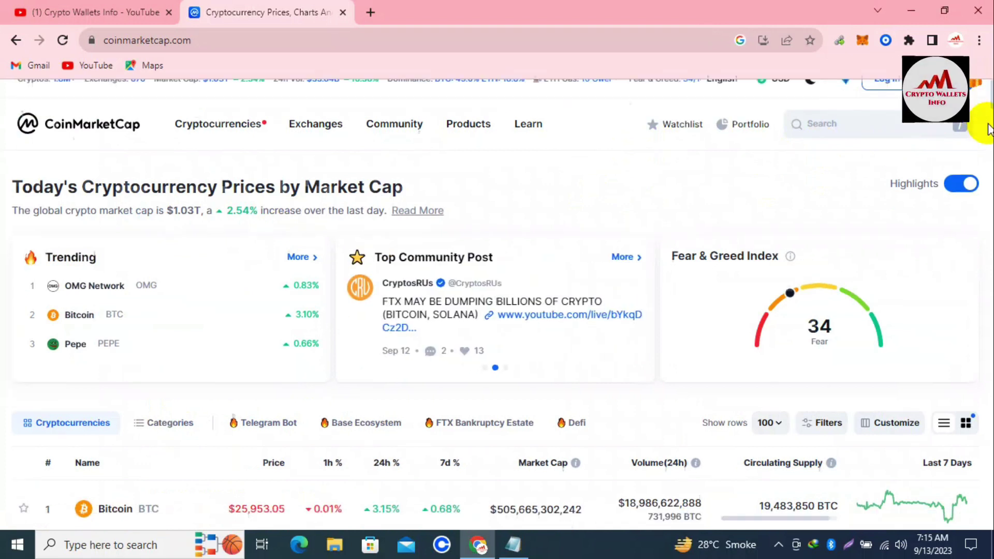
{"action": "scroll", "coordinate": [989, 128], "scroll_direction": "down", "scroll_amount": 3}
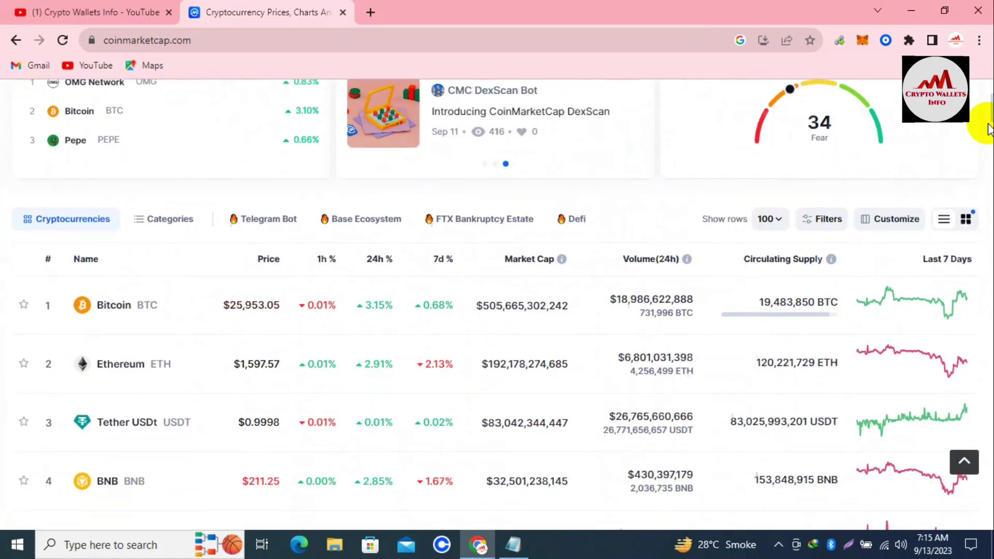
{"action": "scroll", "coordinate": [989, 128], "scroll_direction": "down", "scroll_amount": 4}
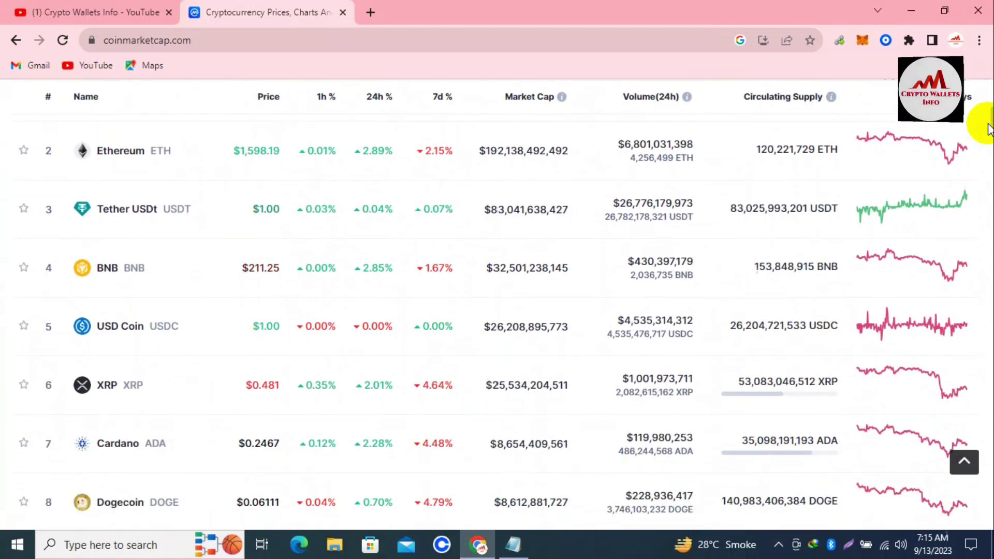
{"action": "scroll", "coordinate": [989, 129], "scroll_direction": "down", "scroll_amount": 5}
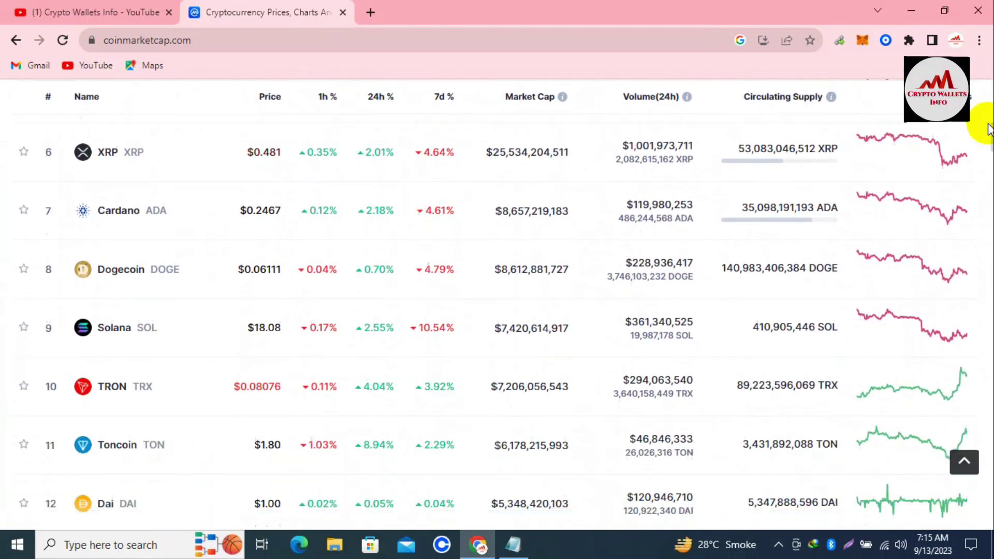
{"action": "scroll", "coordinate": [989, 128], "scroll_direction": "down", "scroll_amount": 4}
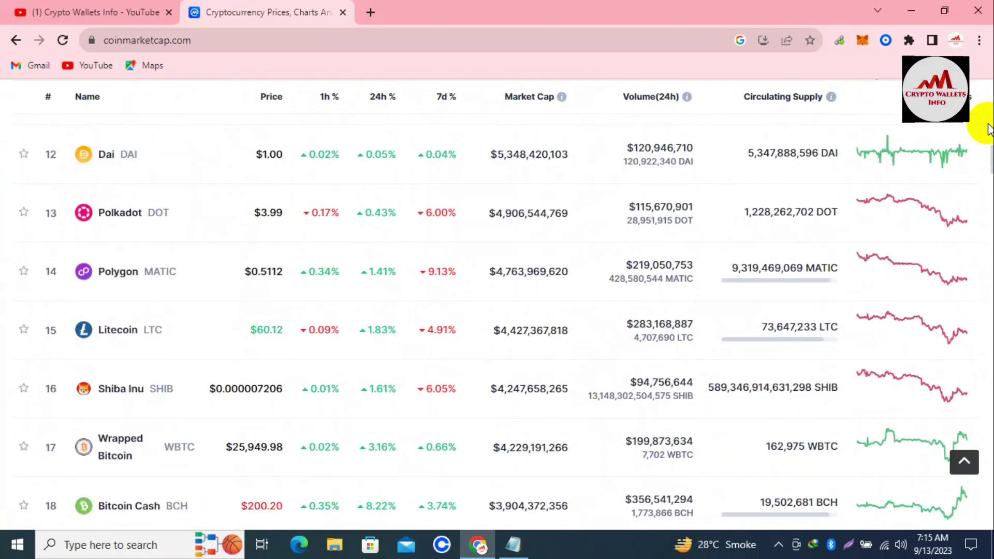
{"action": "scroll", "coordinate": [989, 128], "scroll_direction": "down", "scroll_amount": 6}
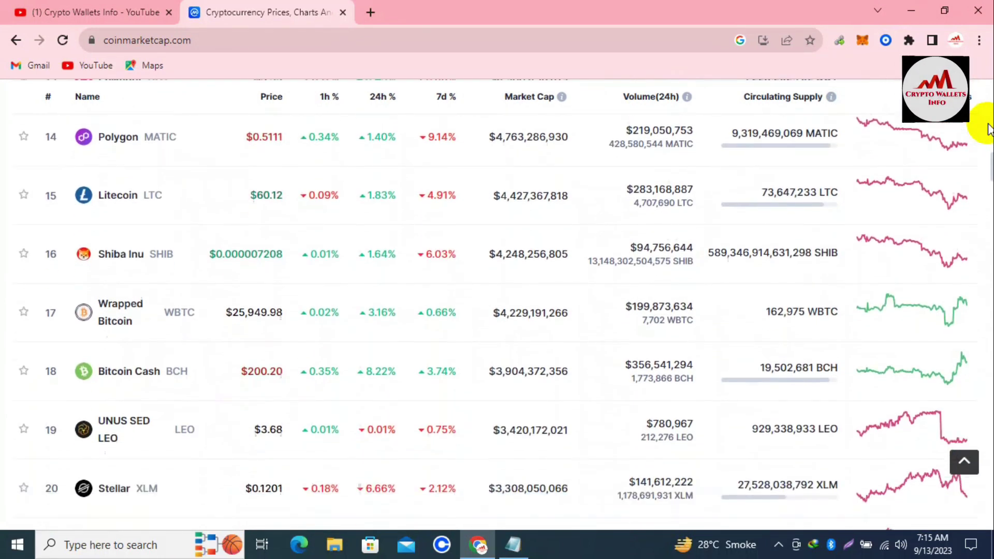
{"action": "scroll", "coordinate": [989, 129], "scroll_direction": "down", "scroll_amount": 8}
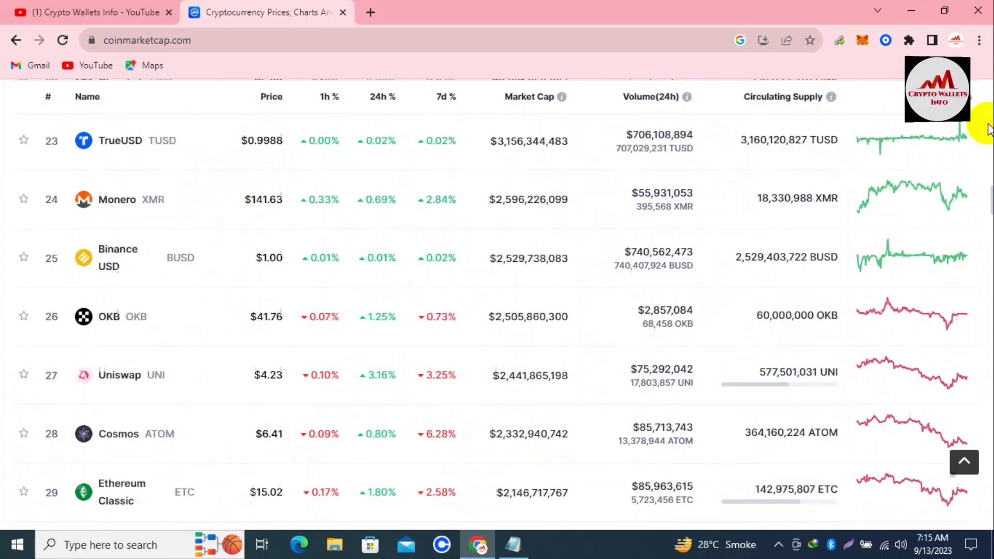
{"action": "scroll", "coordinate": [989, 128], "scroll_direction": "down", "scroll_amount": 6}
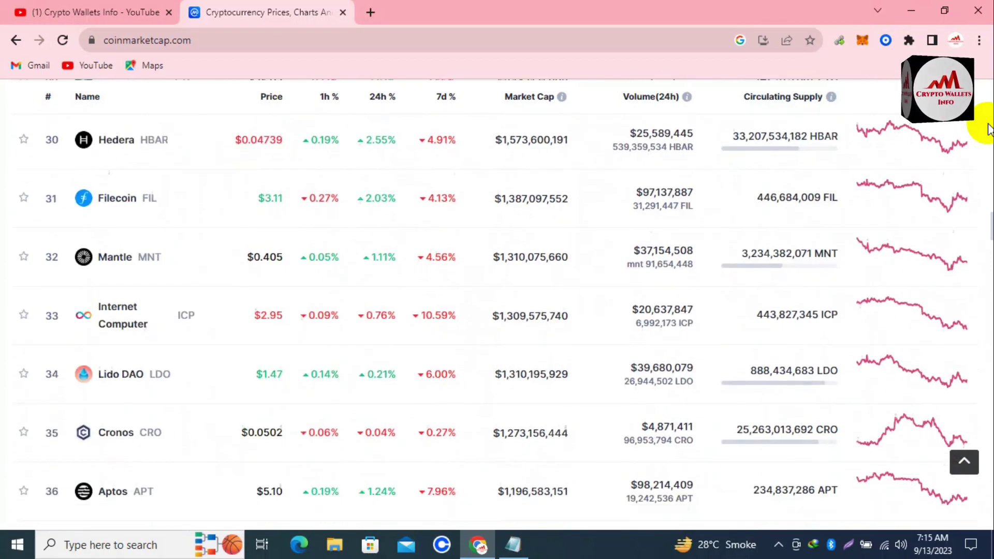
{"action": "scroll", "coordinate": [989, 129], "scroll_direction": "down", "scroll_amount": 2}
{"action": "scroll", "coordinate": [989, 128], "scroll_direction": "up", "scroll_amount": 16}
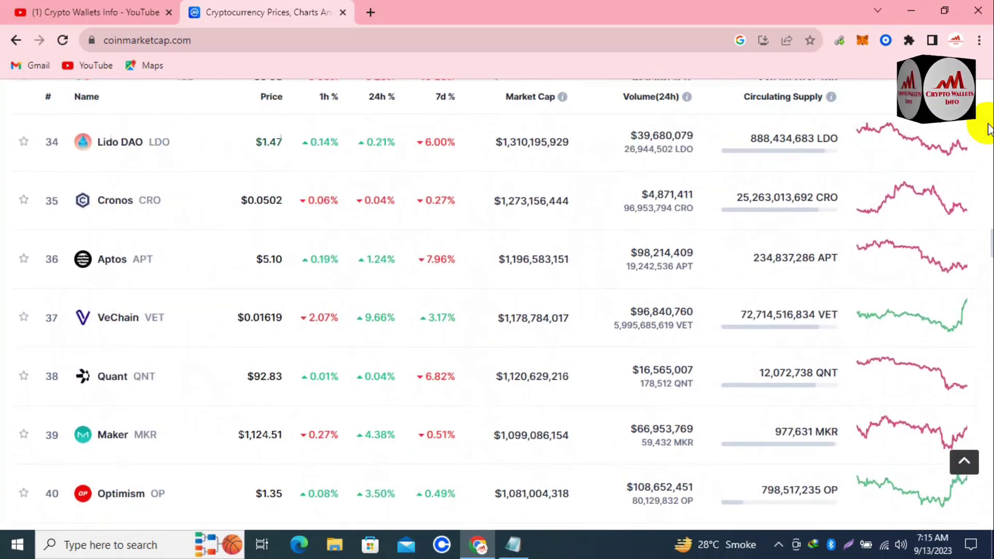
{"action": "scroll", "coordinate": [989, 129], "scroll_direction": "up", "scroll_amount": 20}
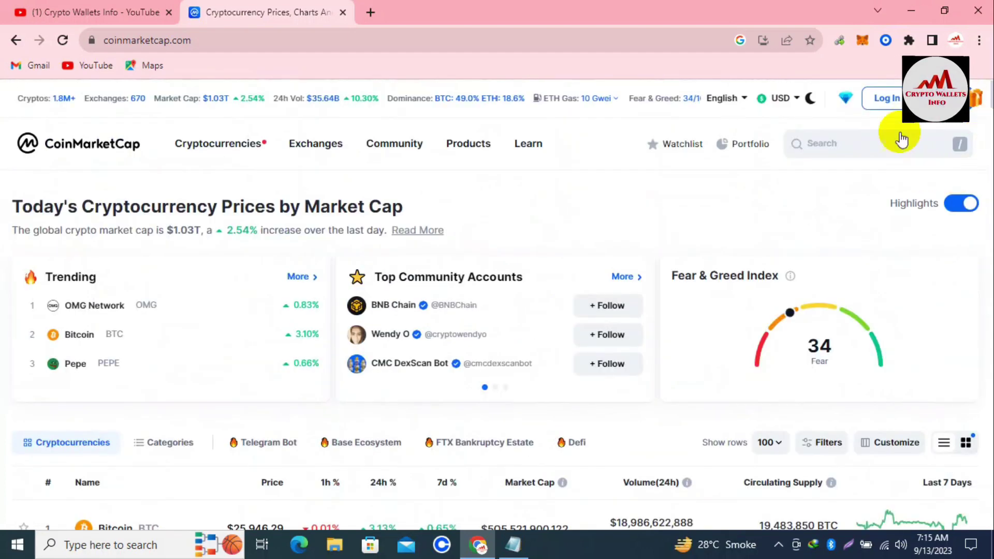
- Search CoinMarketCap for 'panc' and open the PancakeSwap (CAKE) price page
{"action": "left_click", "coordinate": [901, 142]}
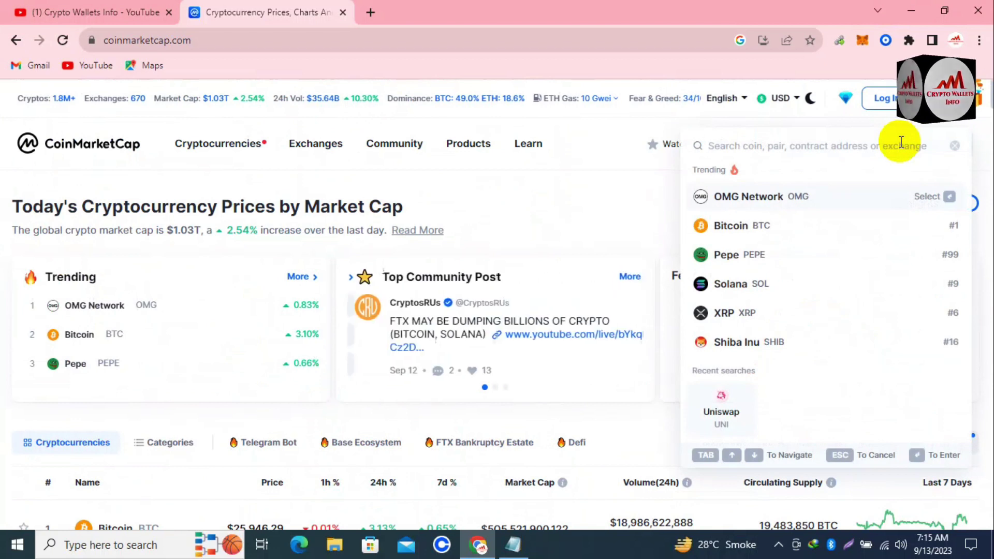
{"action": "type", "text": "panc"}
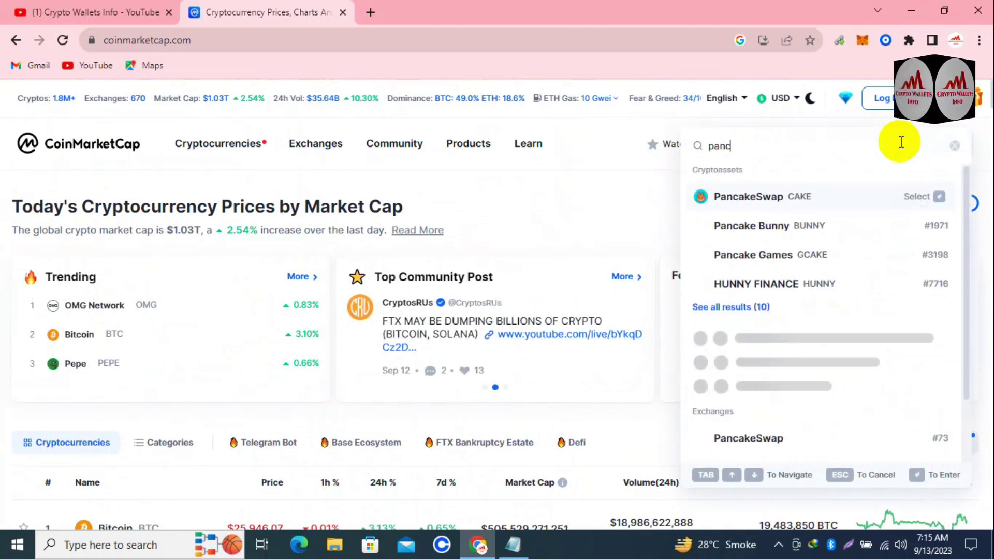
{"action": "left_click", "coordinate": [780, 196]}
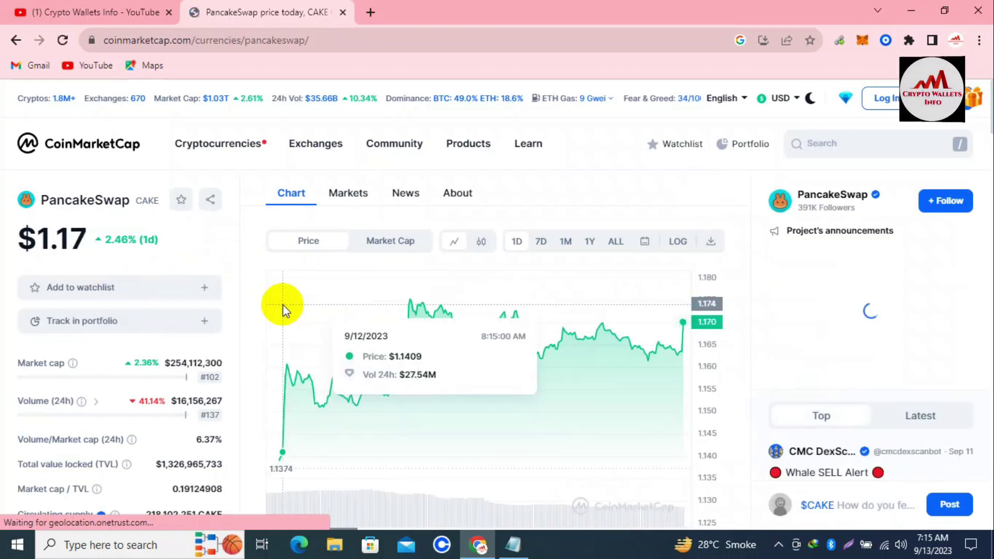
- Scroll the CAKE page down to the PancakeSwap Markets table with Binance pairs
{"action": "left_click", "coordinate": [218, 324]}
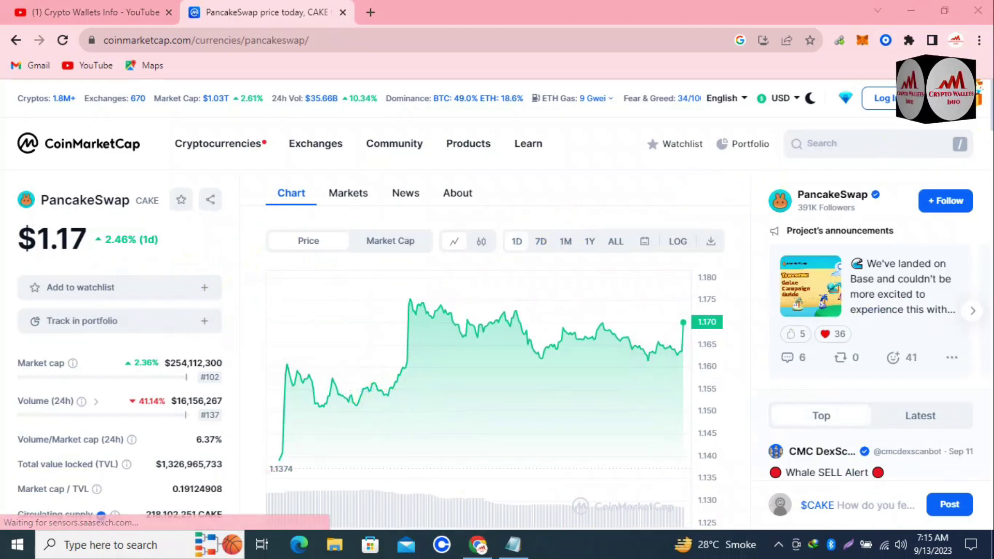
{"action": "left_click", "coordinate": [930, 199]}
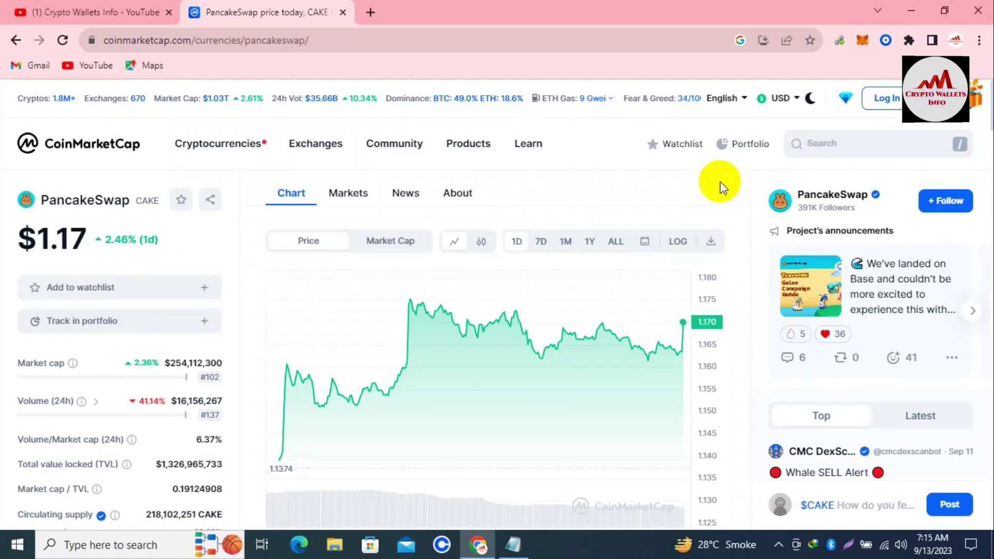
{"action": "scroll", "coordinate": [720, 182], "scroll_direction": "down", "scroll_amount": 6}
{"action": "scroll", "coordinate": [720, 182], "scroll_direction": "down", "scroll_amount": 2}
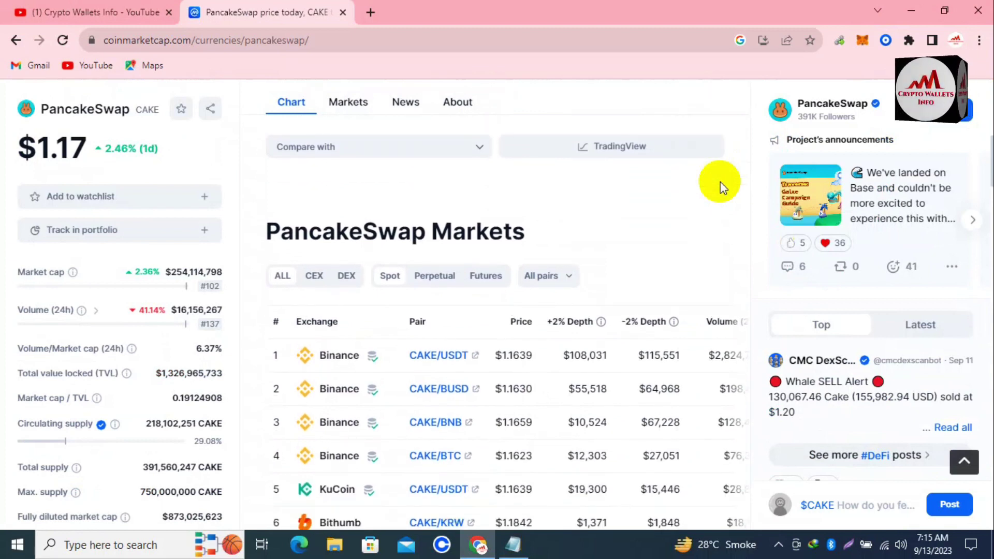
{"action": "scroll", "coordinate": [720, 182], "scroll_direction": "up", "scroll_amount": 1}
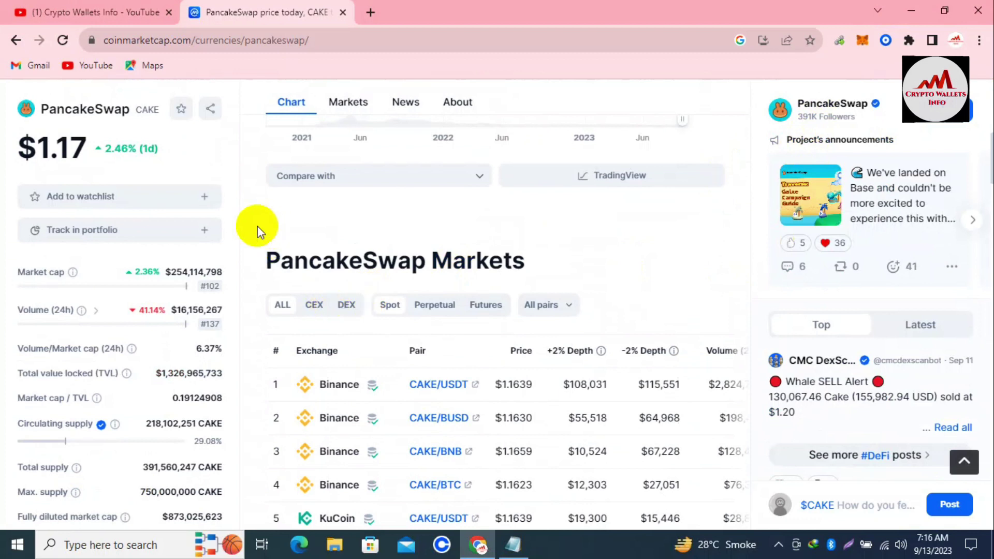
- Go to the CoinGecko website via the address bar
{"action": "left_click", "coordinate": [211, 49]}
{"action": "type", "text": "g"}
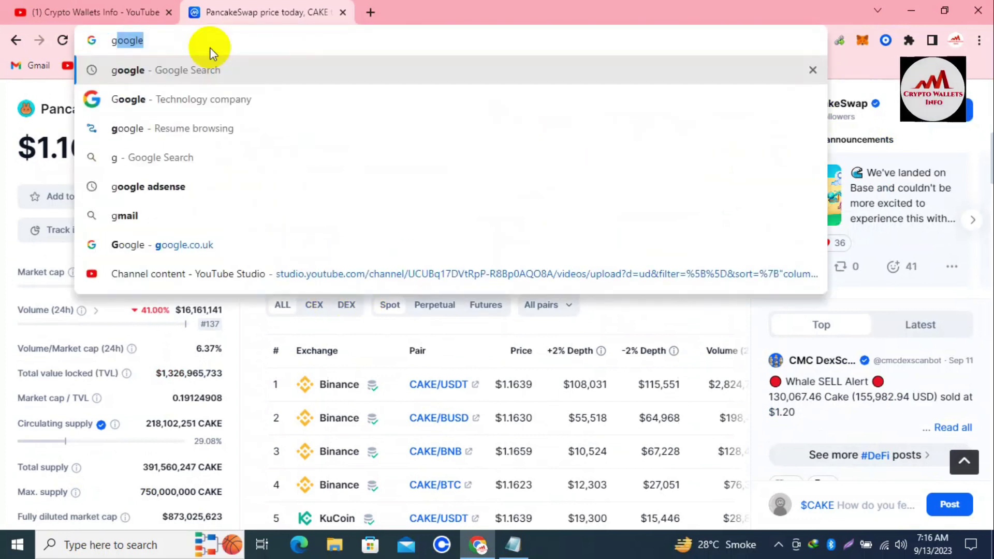
{"action": "key", "text": "BackSpace"}
{"action": "key", "text": "BackSpace"}
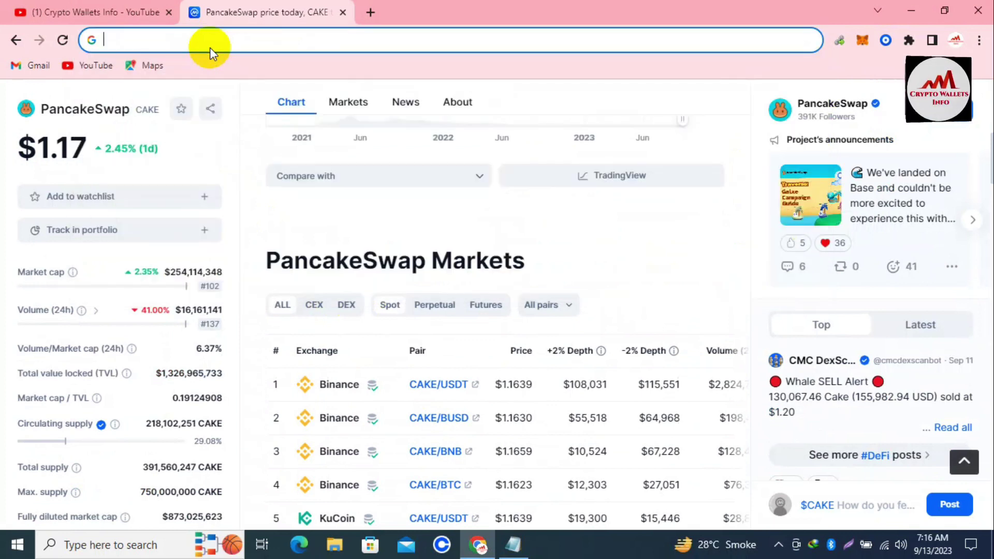
{"action": "type", "text": "coingecko.com"}
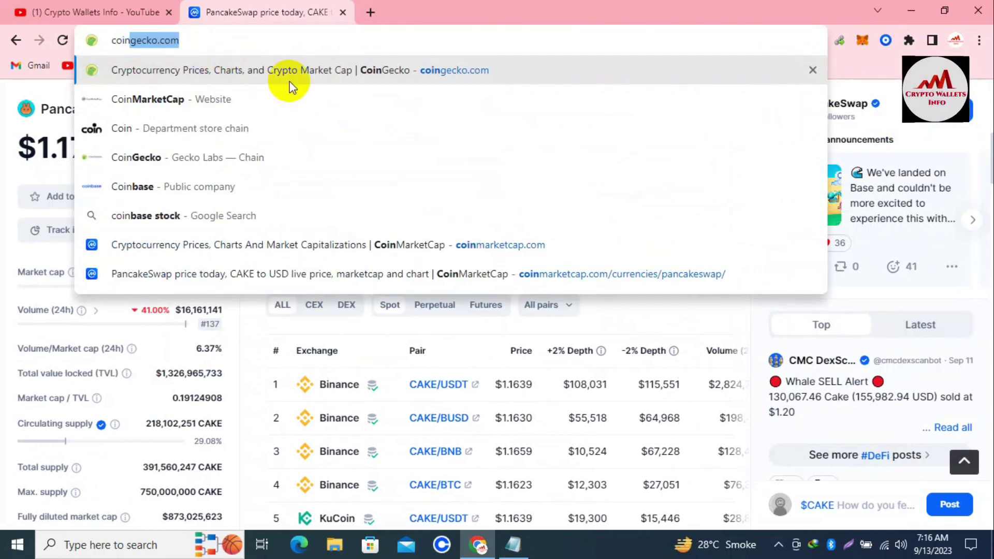
{"action": "left_click", "coordinate": [288, 71]}
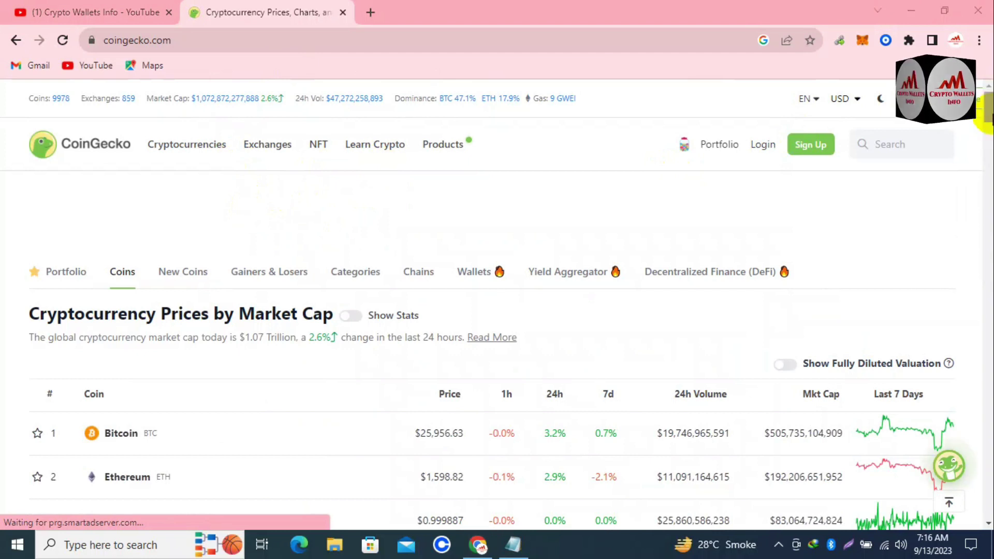
- Search CoinGecko for 'panca', open PancakeSwap (CAKE), and launch pancakeswap.finance
{"action": "left_click", "coordinate": [892, 146]}
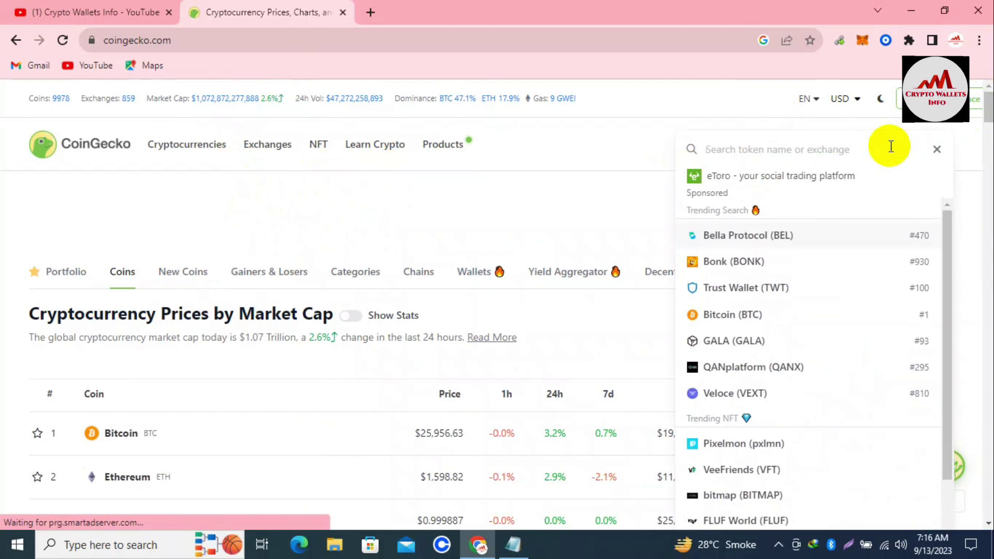
{"action": "type", "text": "pac"}
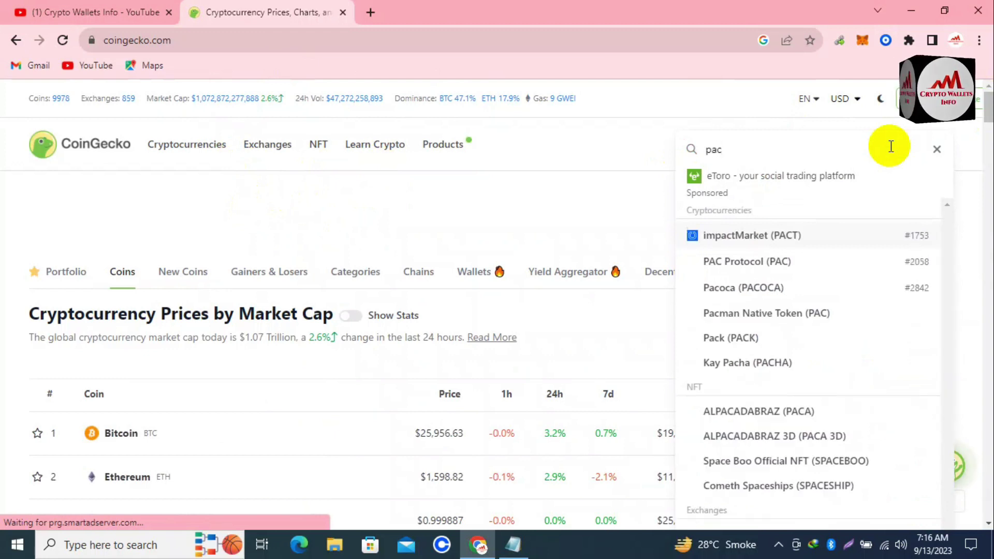
{"action": "key", "text": "BackSpace"}
{"action": "type", "text": "nca"}
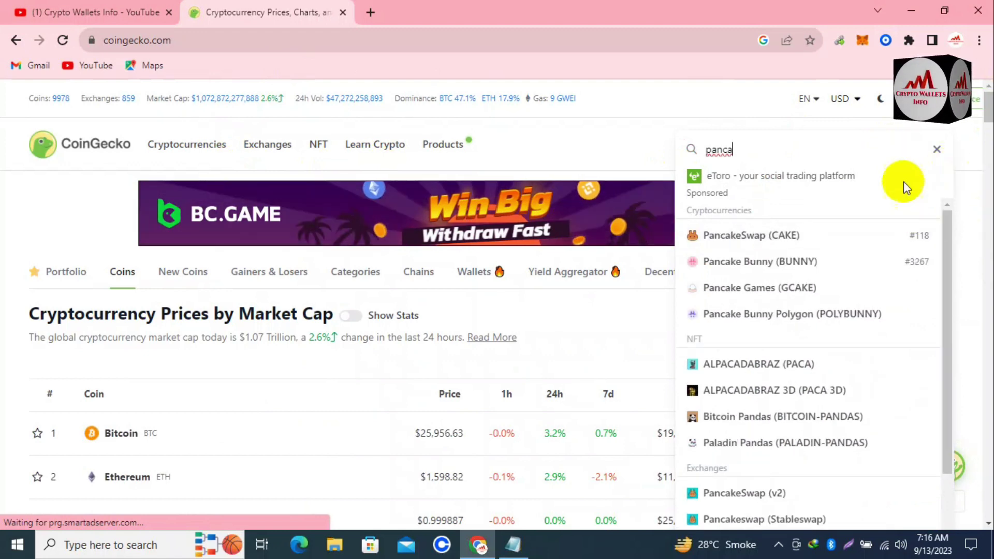
{"action": "left_click", "coordinate": [783, 238]}
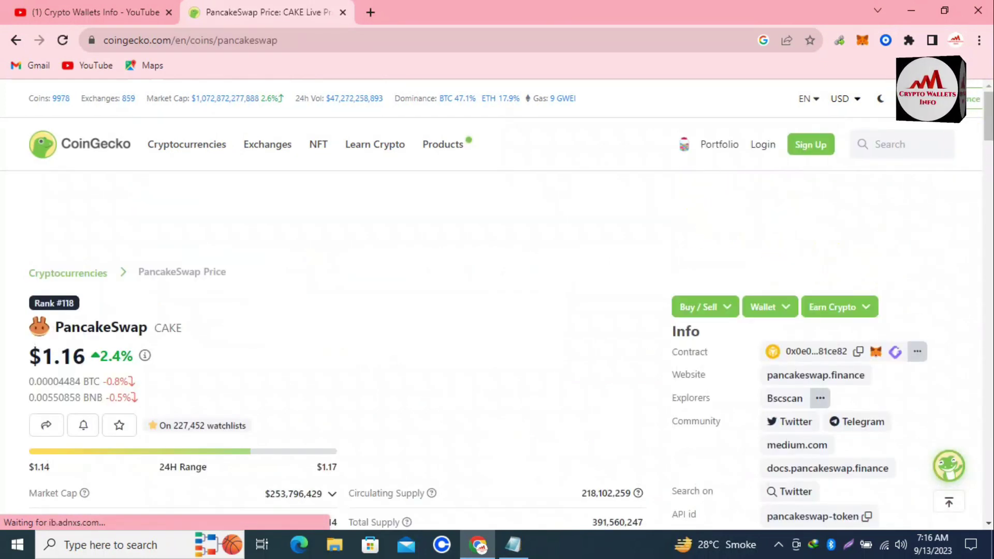
{"action": "scroll", "coordinate": [989, 127], "scroll_direction": "down", "scroll_amount": 3}
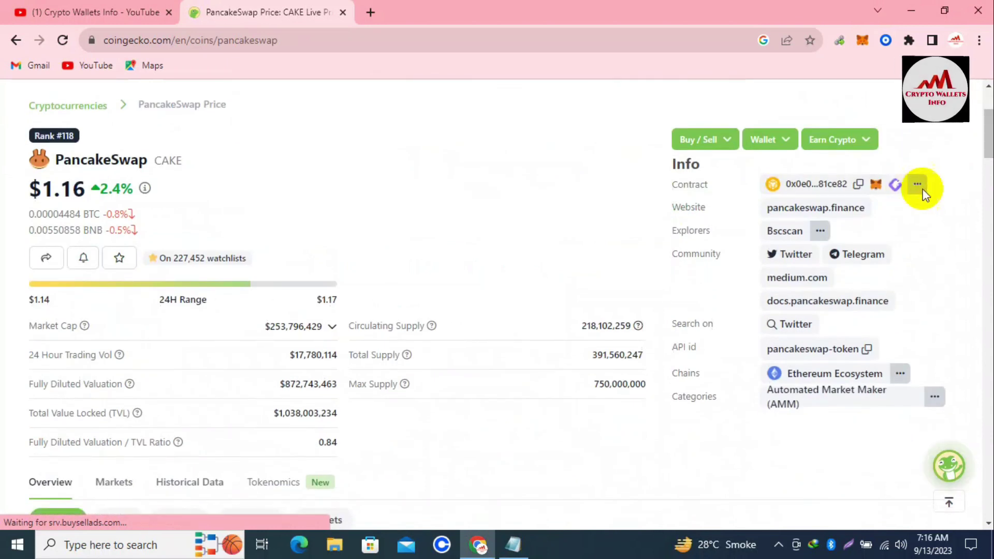
{"action": "left_click", "coordinate": [819, 212]}
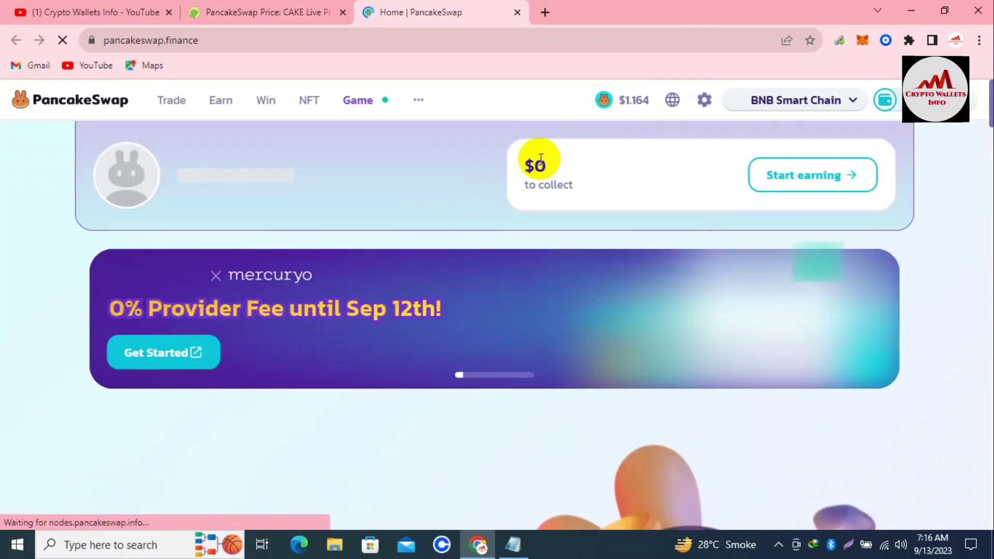
- Let the PancakeSwap home page load, showing the wallet on BNB Smart Chain
{"action": "mouse_move", "coordinate": [844, 104]}
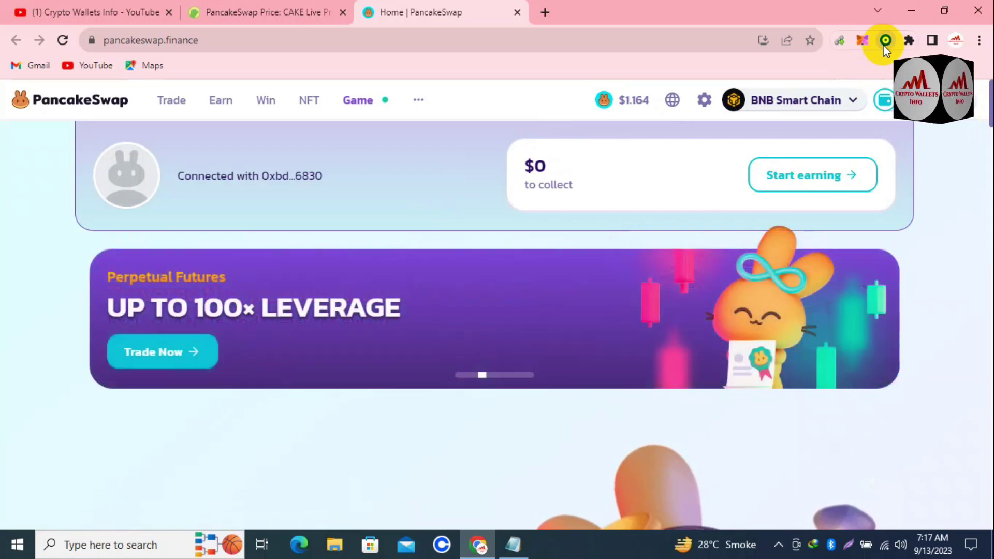
- Show Coinbase Wallet's networks for pancakeswap.finance, stepping past Arbitrum, Avalanche C-Chain and Fantom Opera
{"action": "left_click", "coordinate": [883, 45]}
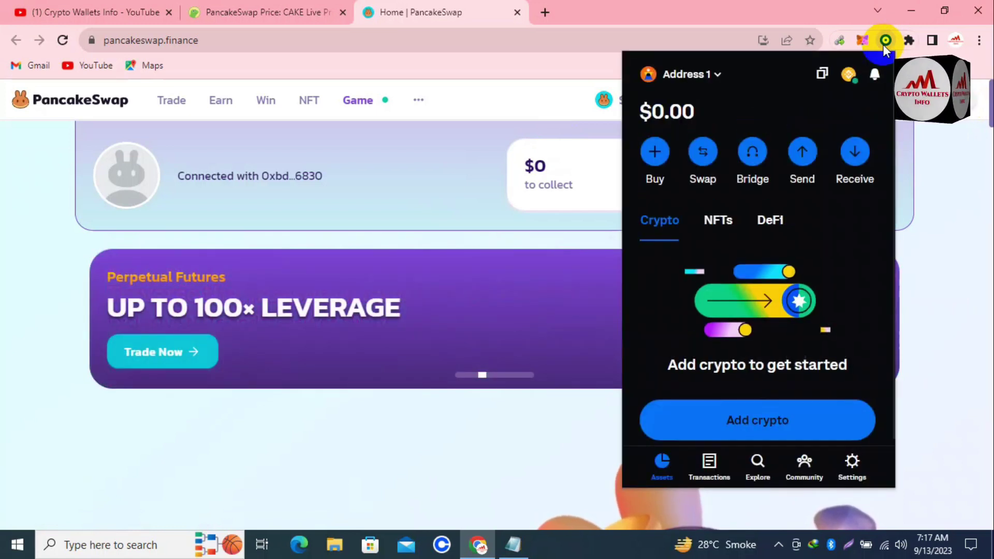
{"action": "left_click", "coordinate": [850, 75]}
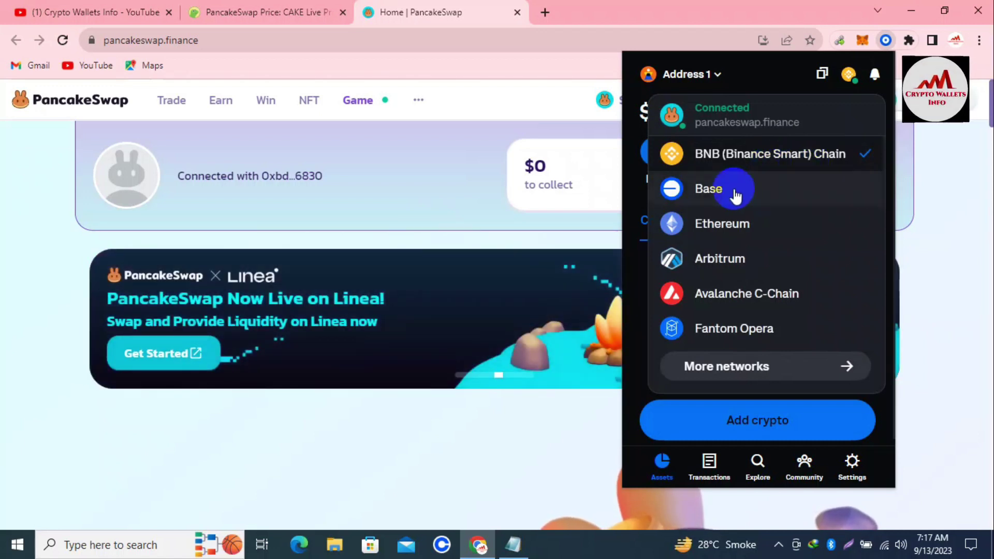
{"action": "key", "text": "Tab"}
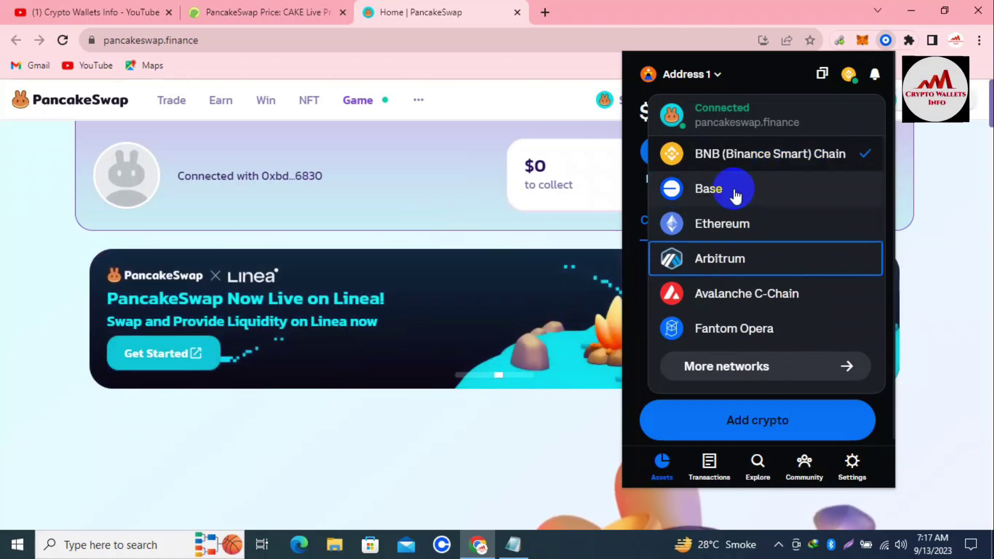
{"action": "key", "text": "Tab"}
{"action": "key", "text": "Tab"}
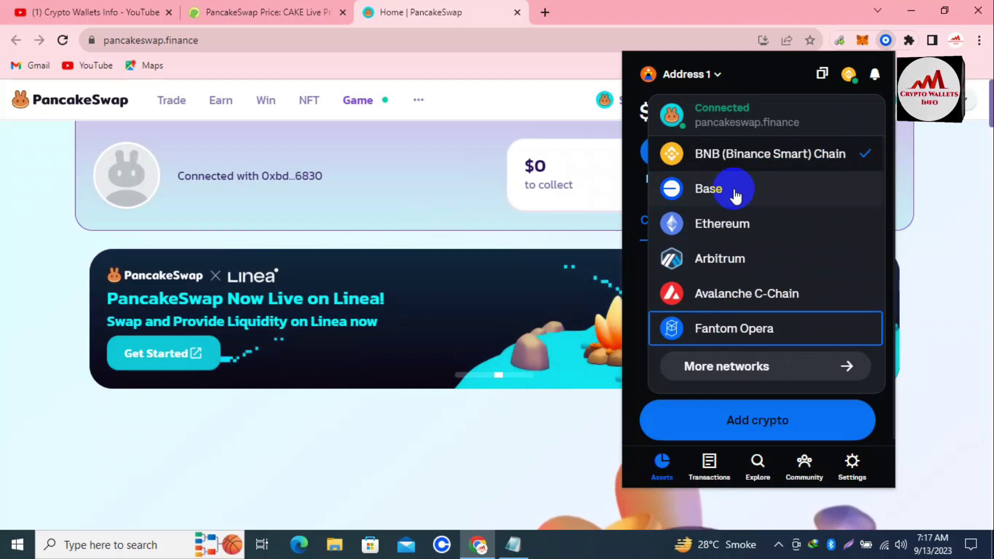
{"action": "key", "text": "Tab"}
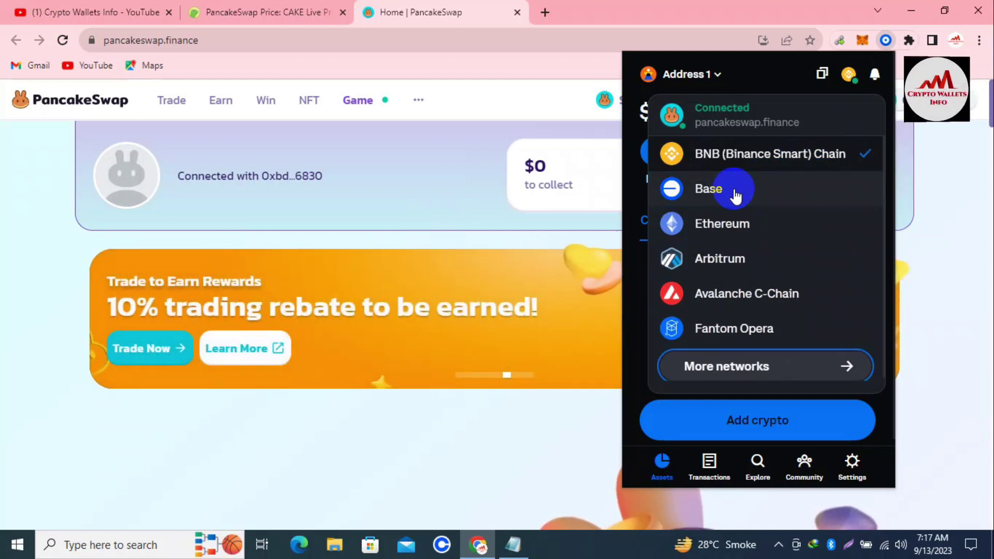
{"action": "scroll", "coordinate": [734, 193], "scroll_direction": "down", "scroll_amount": 1}
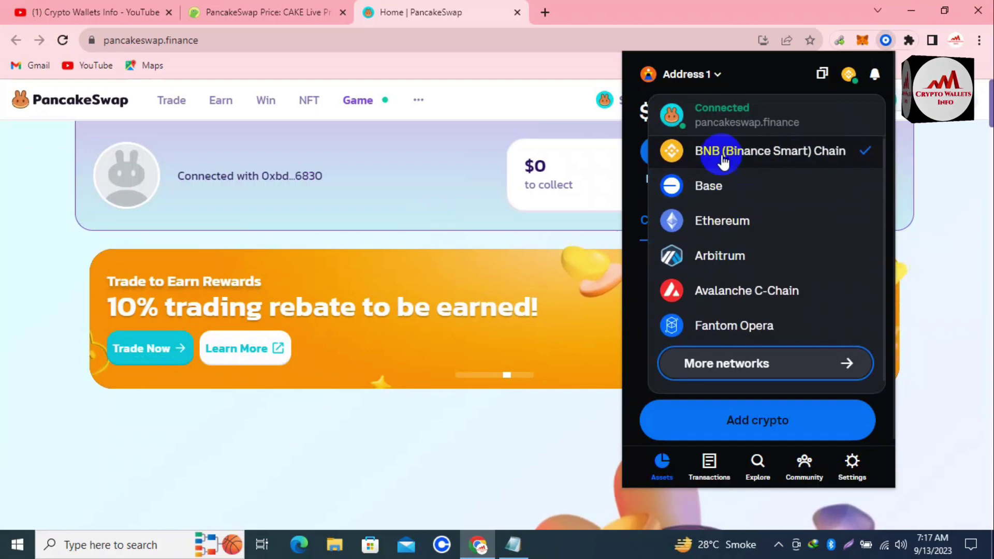
{"action": "scroll", "coordinate": [722, 269], "scroll_direction": "up", "scroll_amount": 1}
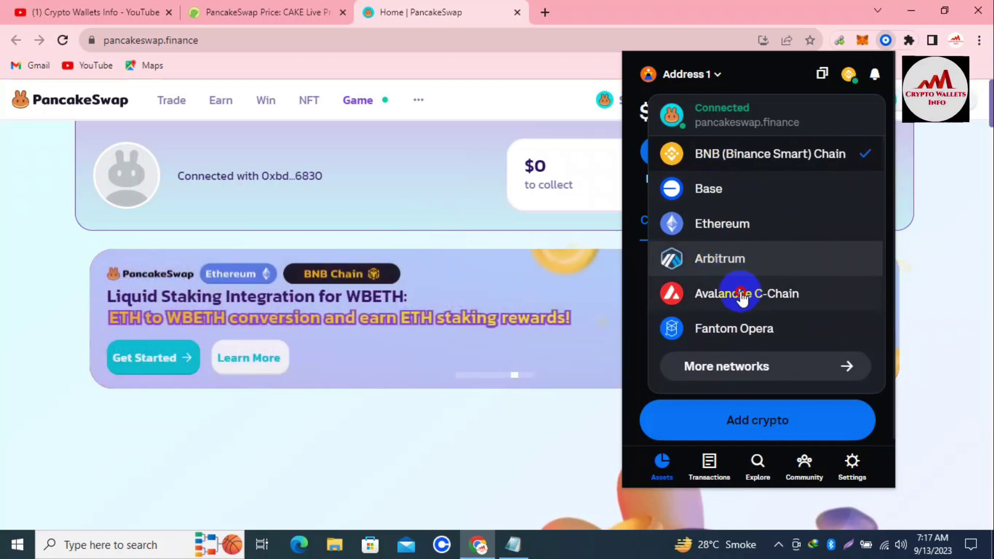
{"action": "left_click", "coordinate": [781, 369]}
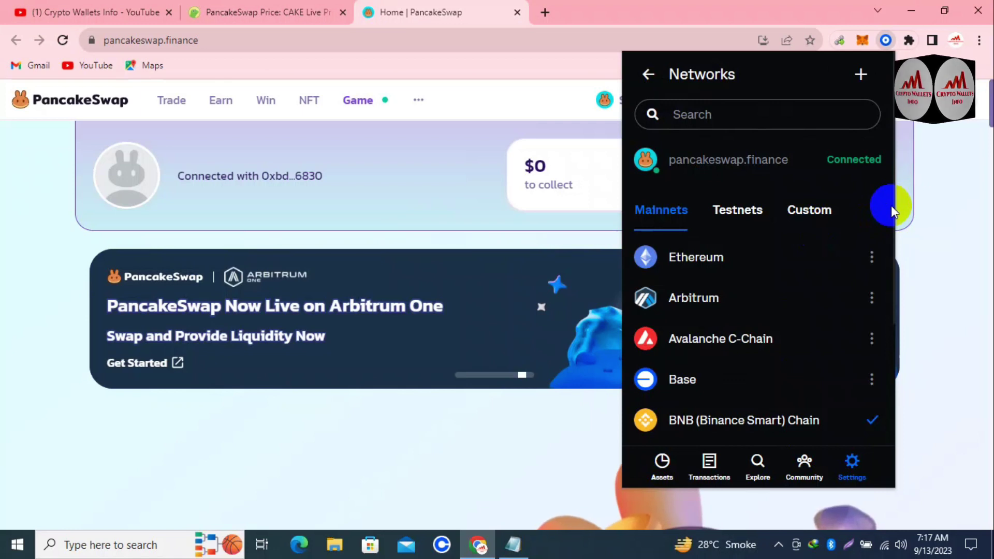
{"action": "scroll", "coordinate": [890, 206], "scroll_direction": "down", "scroll_amount": 4}
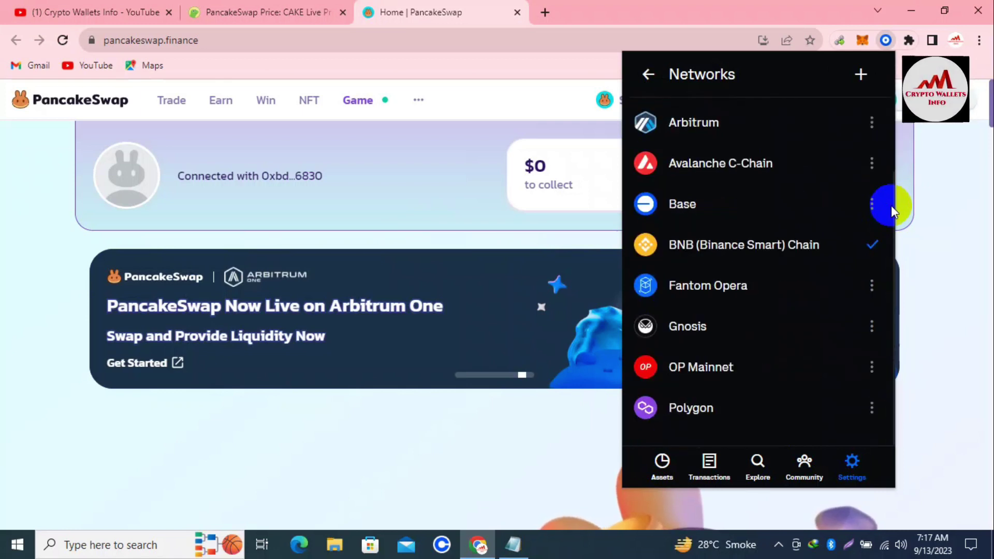
{"action": "scroll", "coordinate": [890, 206], "scroll_direction": "up", "scroll_amount": 4}
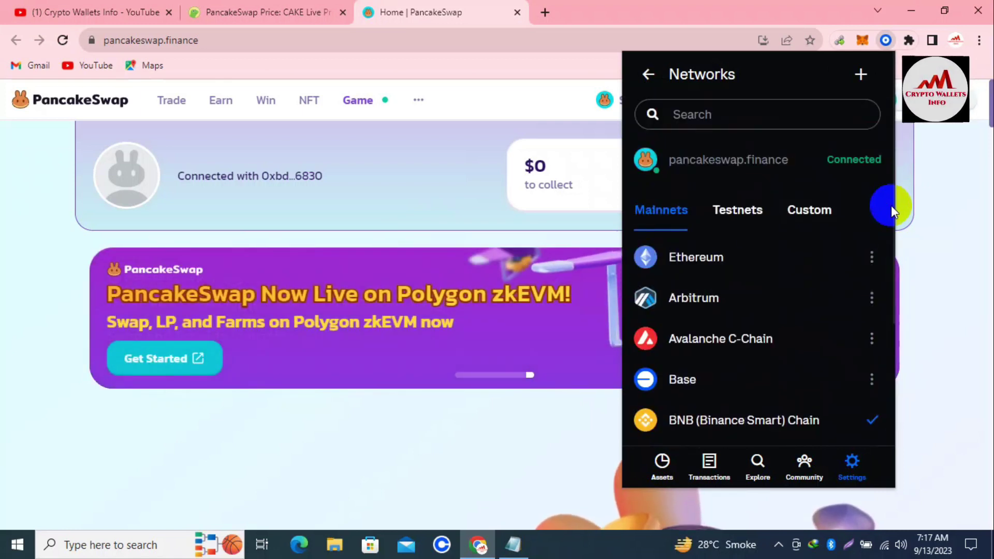
{"action": "scroll", "coordinate": [891, 207], "scroll_direction": "down", "scroll_amount": 3}
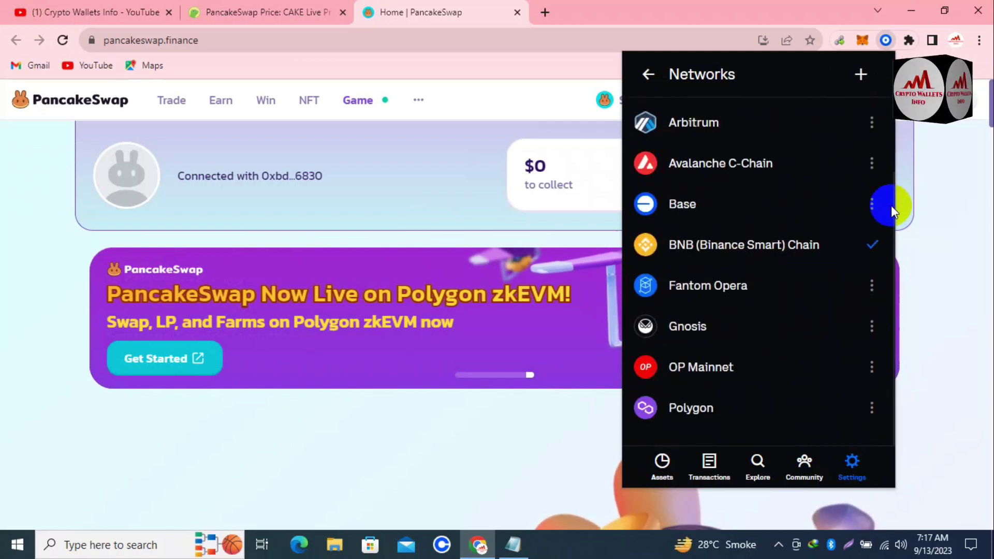
{"action": "scroll", "coordinate": [891, 206], "scroll_direction": "up", "scroll_amount": 4}
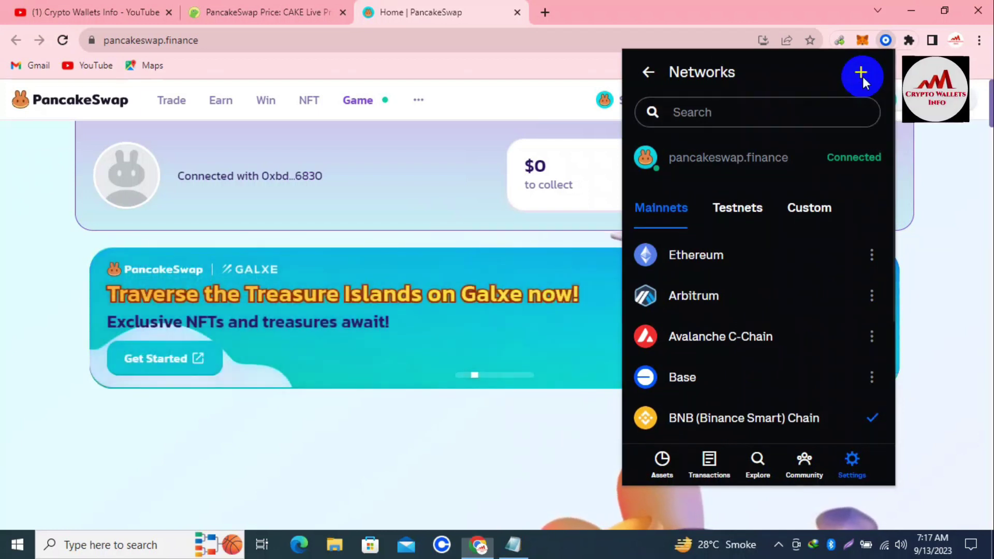
- Start a new custom network from Coinbase Wallet's Networks screen
{"action": "left_click", "coordinate": [863, 77]}
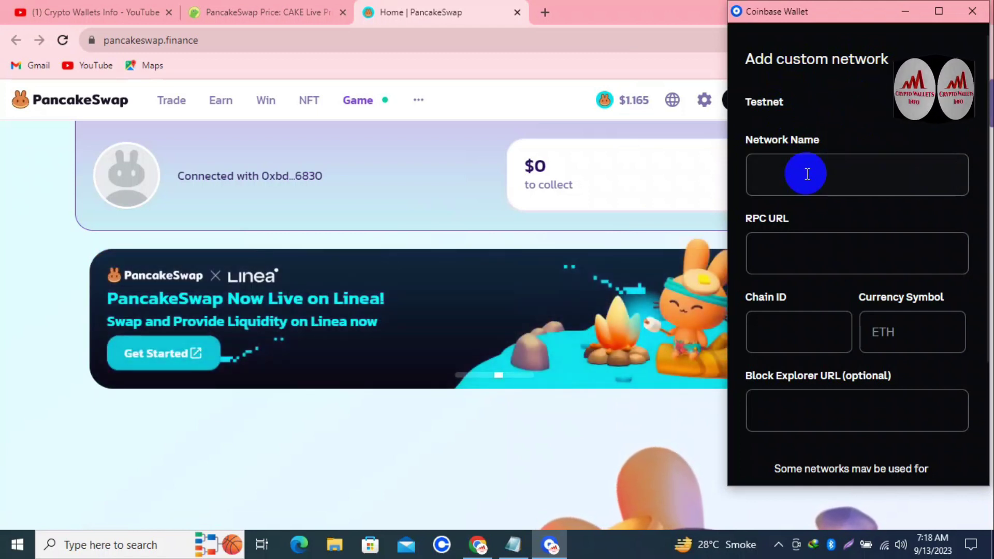
- Paste the network name OKXChain Mainnet and its RPC URL from Notepad into the form
{"action": "left_click", "coordinate": [513, 545]}
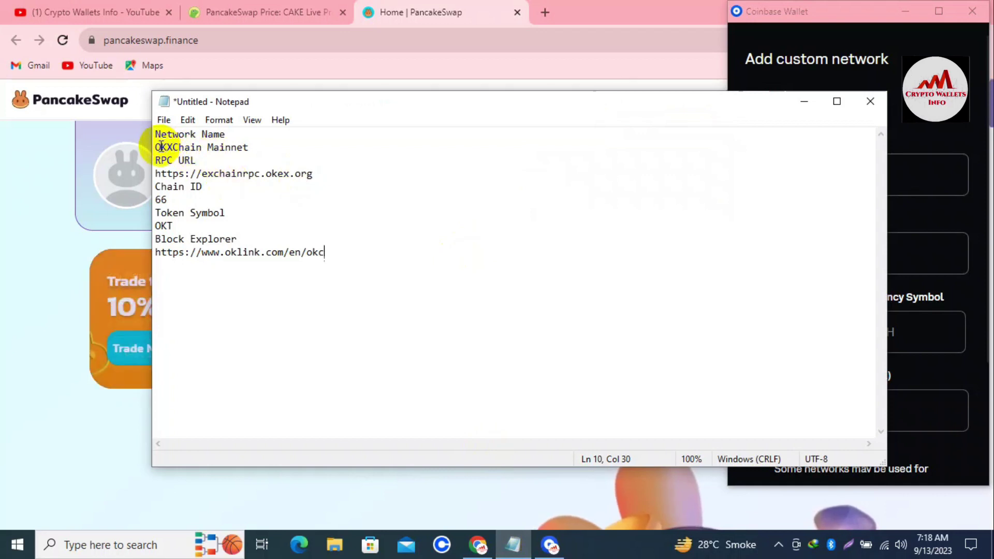
{"action": "mouse_move", "coordinate": [156, 148]}
{"action": "left_mouse_down"}
{"action": "mouse_move", "coordinate": [267, 155]}
{"action": "mouse_move", "coordinate": [157, 149]}
{"action": "left_mouse_up"}
{"action": "key", "text": "ctrl+c"}
{"action": "left_click", "coordinate": [267, 156]}
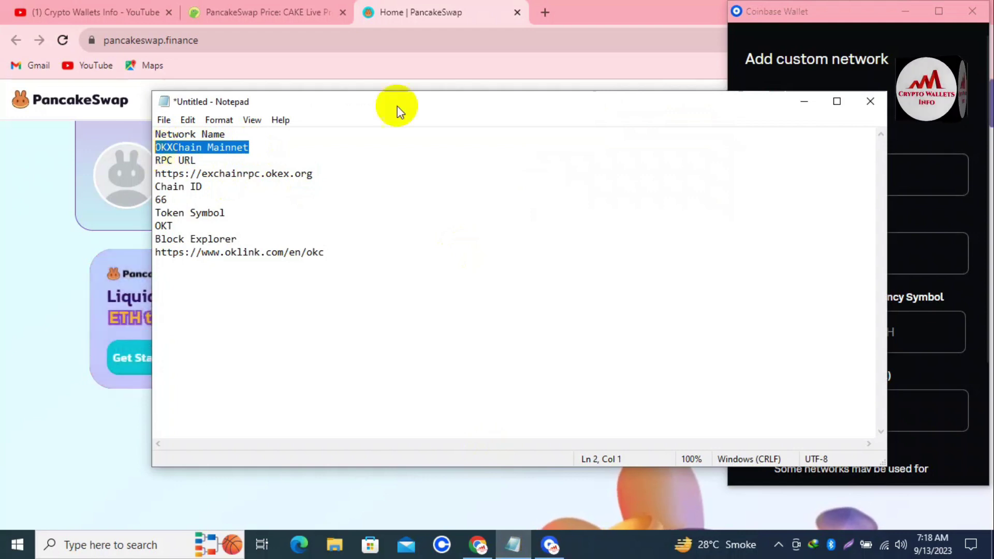
{"action": "left_click", "coordinate": [935, 171]}
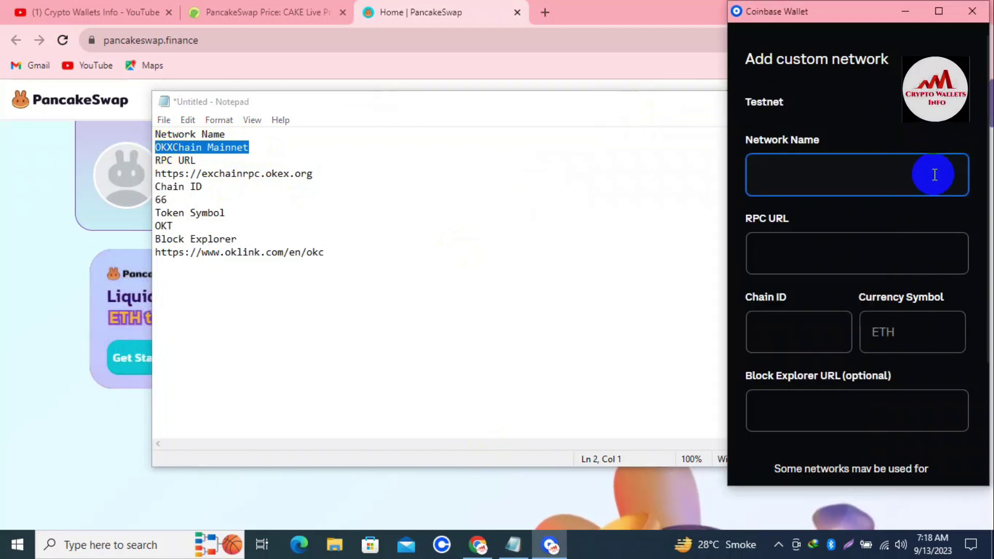
{"action": "key", "text": "ctrl+v"}
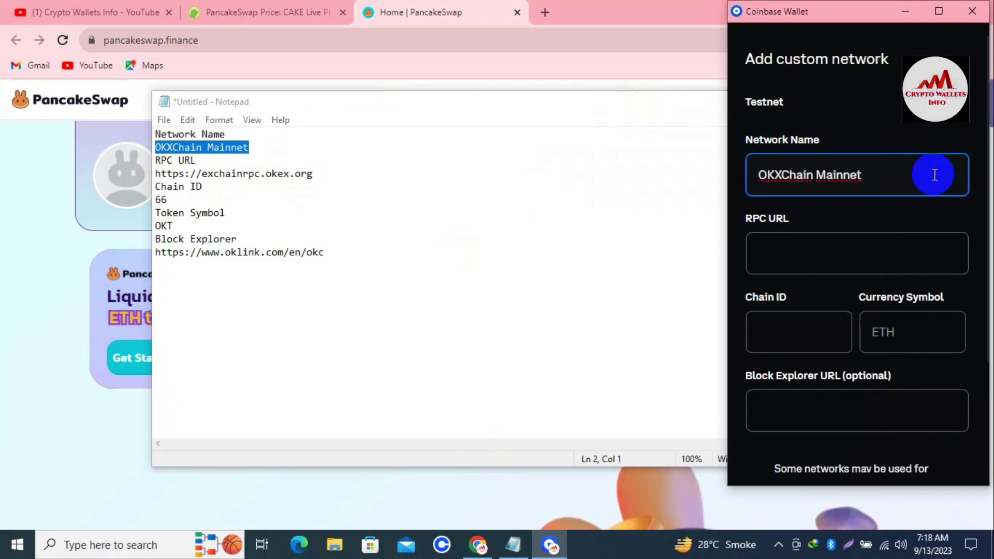
{"action": "left_click", "coordinate": [840, 263]}
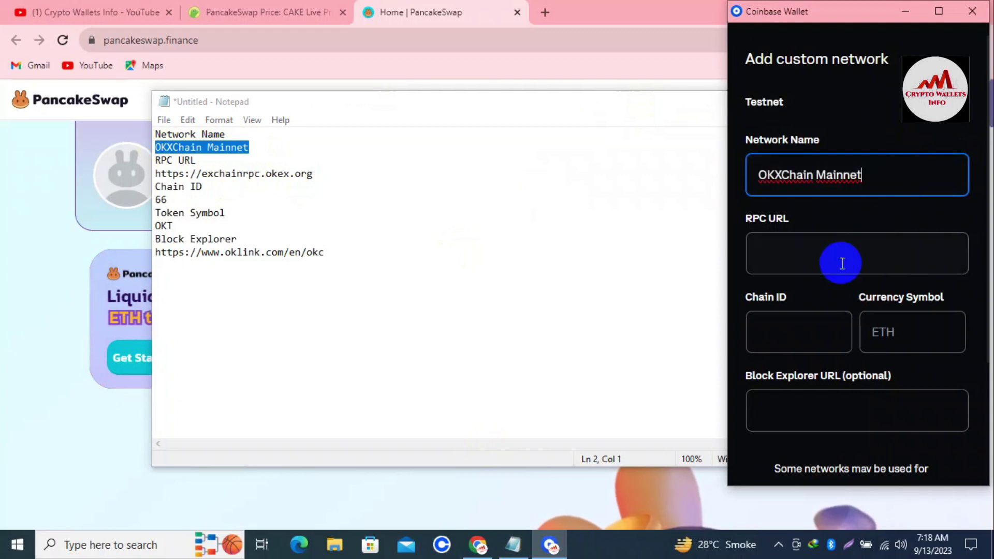
{"action": "left_click", "coordinate": [314, 174]}
{"action": "left_click_drag", "start_coordinate": [314, 174], "coordinate": [129, 173]}
{"action": "key", "text": "ctrl+c"}
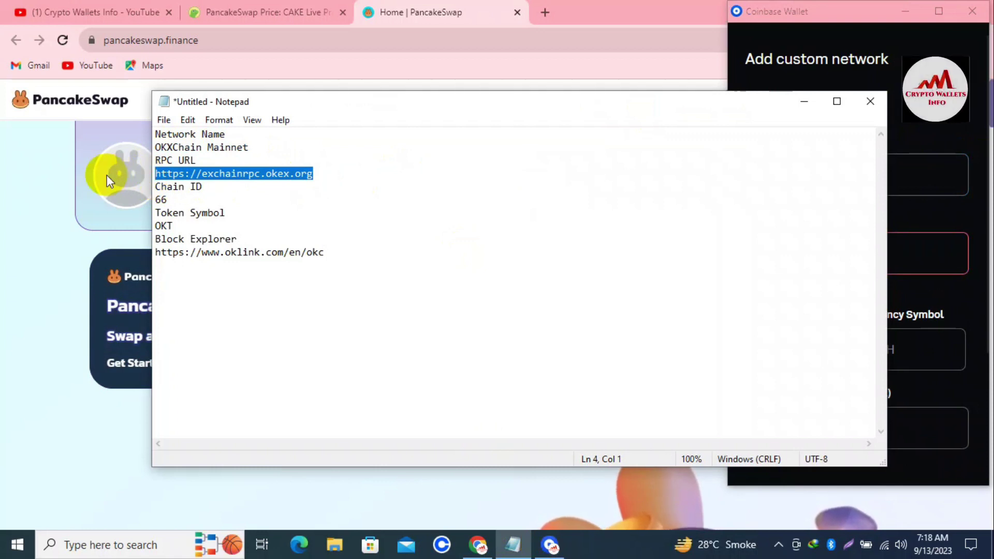
{"action": "left_click", "coordinate": [973, 205]}
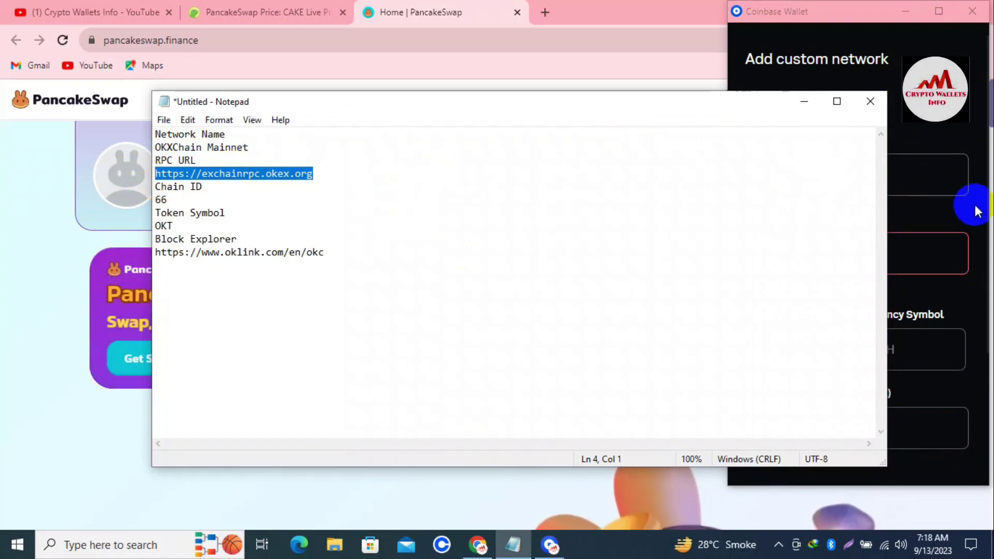
{"action": "left_click", "coordinate": [835, 252]}
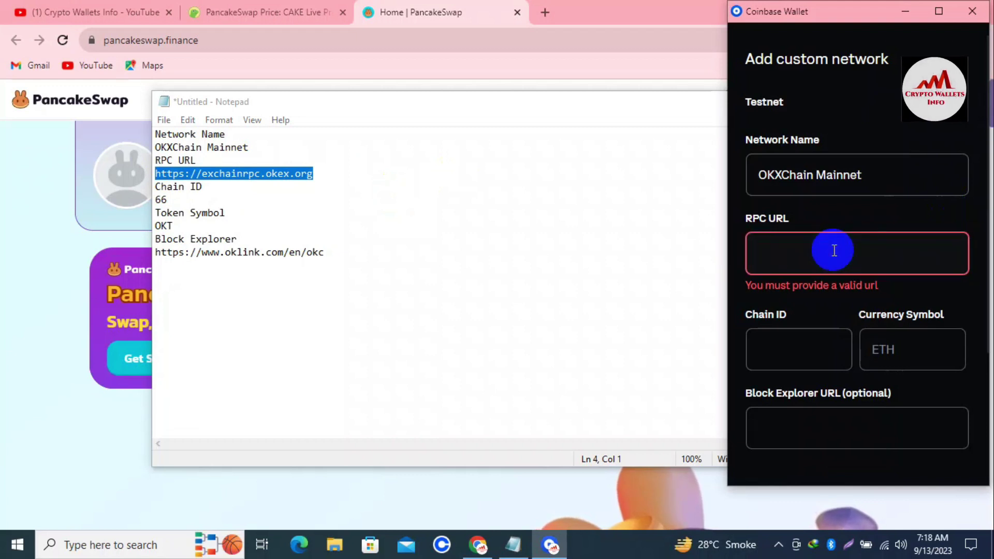
{"action": "key", "text": "ctrl+v"}
- Enter Chain ID 66, currency symbol OKT, and the block explorer URL from Notepad
{"action": "left_click", "coordinate": [795, 330]}
{"action": "type", "text": "66"}
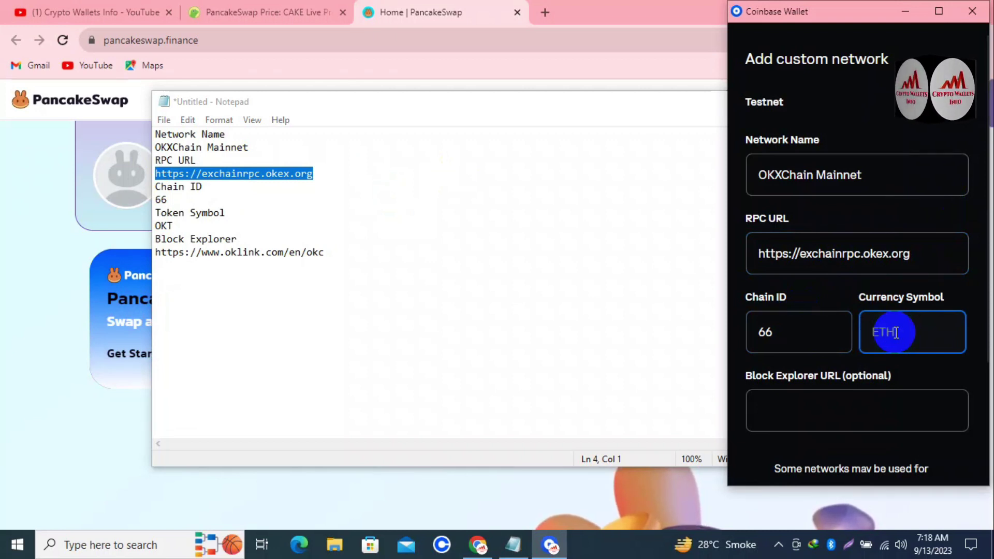
{"action": "left_click", "coordinate": [897, 333]}
{"action": "type", "text": "OKT"}
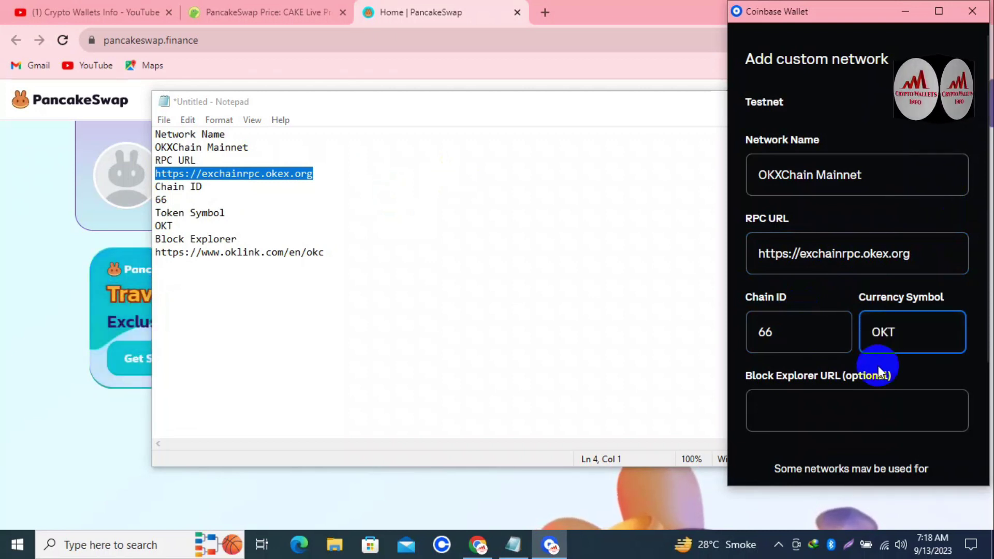
{"action": "left_click", "coordinate": [868, 406]}
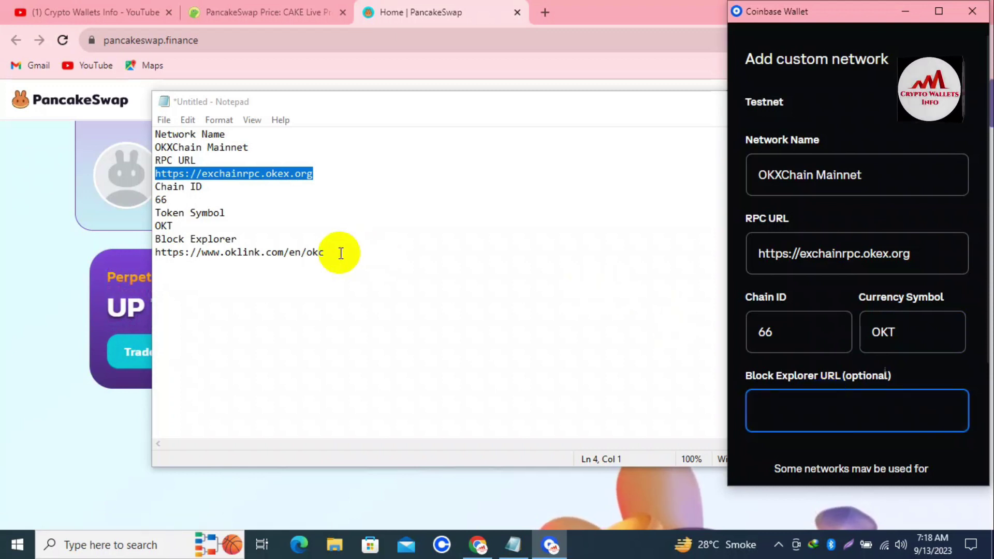
{"action": "left_click_drag", "start_coordinate": [333, 252], "coordinate": [169, 255]}
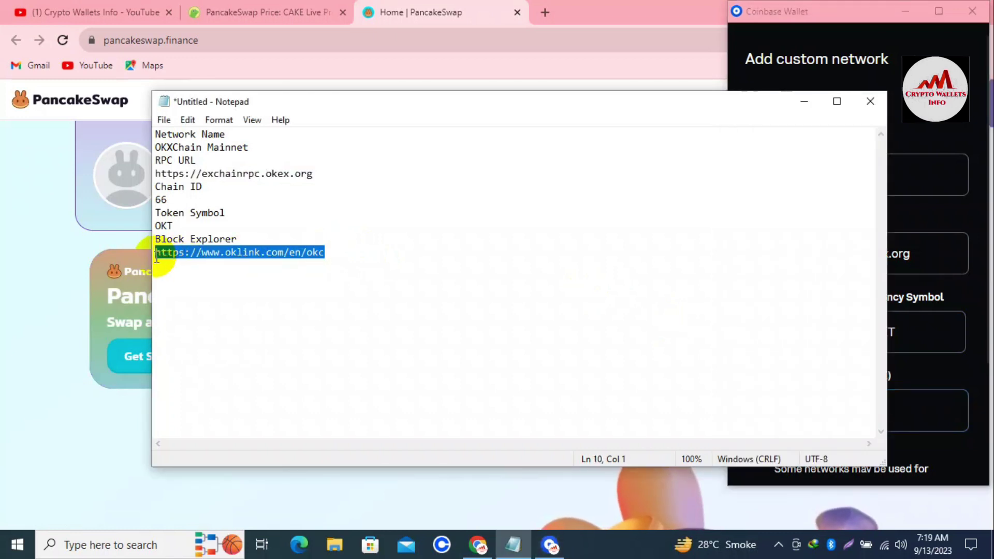
{"action": "left_click", "coordinate": [968, 372]}
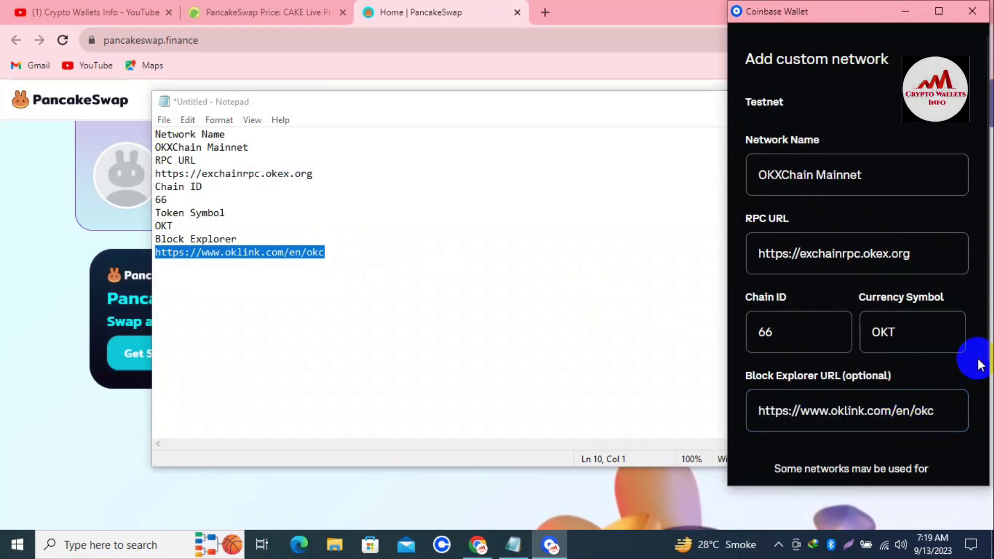
{"action": "scroll", "coordinate": [979, 364], "scroll_direction": "down", "scroll_amount": 2}
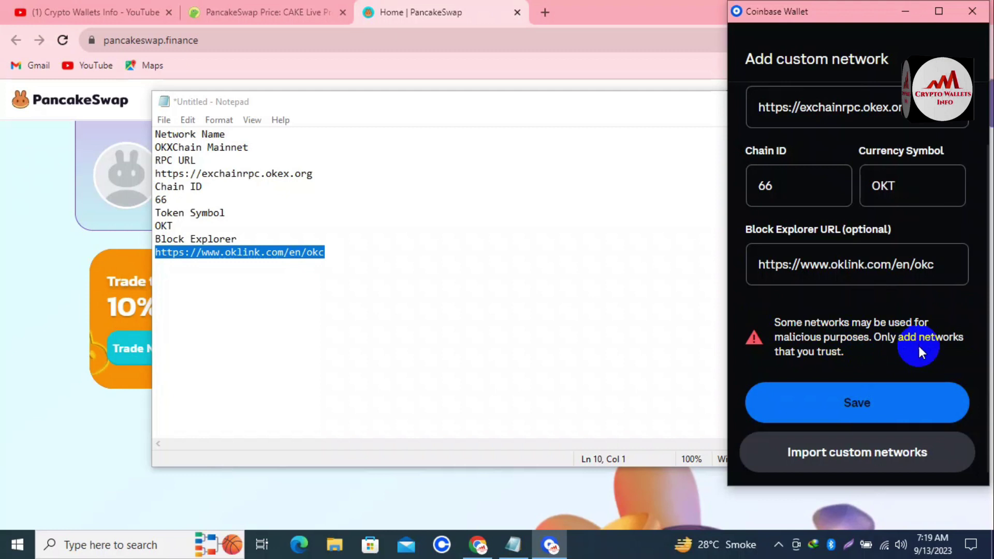
{"action": "left_click", "coordinate": [854, 421]}
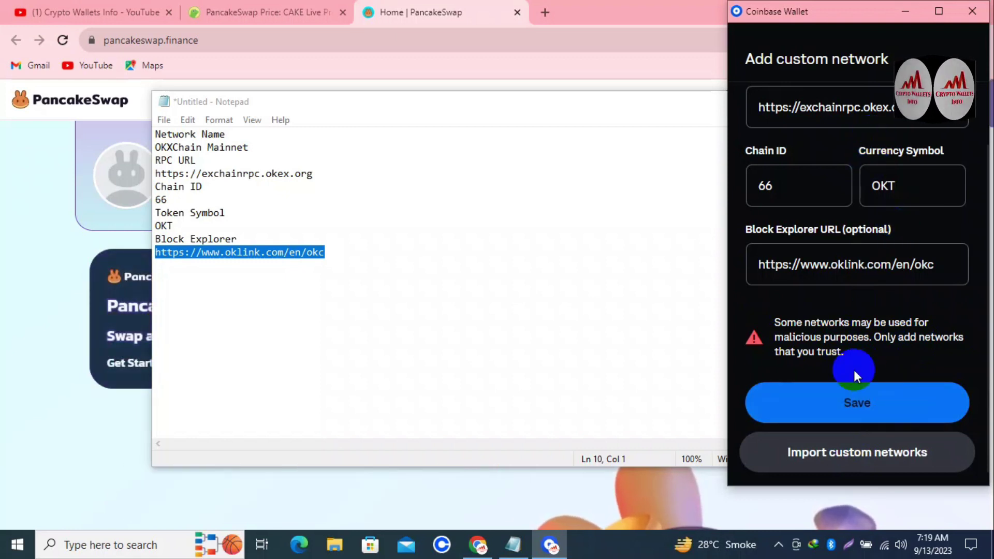
{"action": "left_click", "coordinate": [844, 404]}
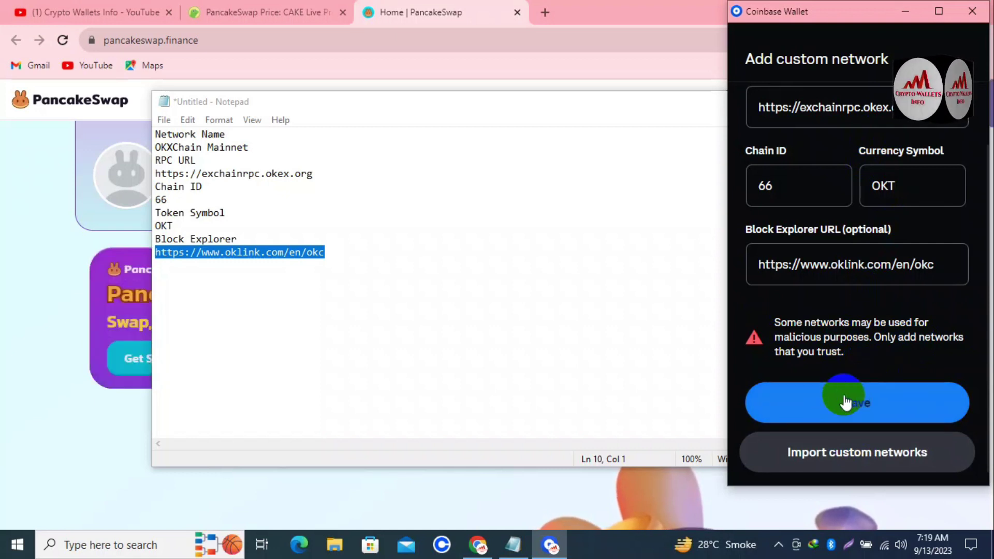
{"action": "left_click", "coordinate": [868, 399]}
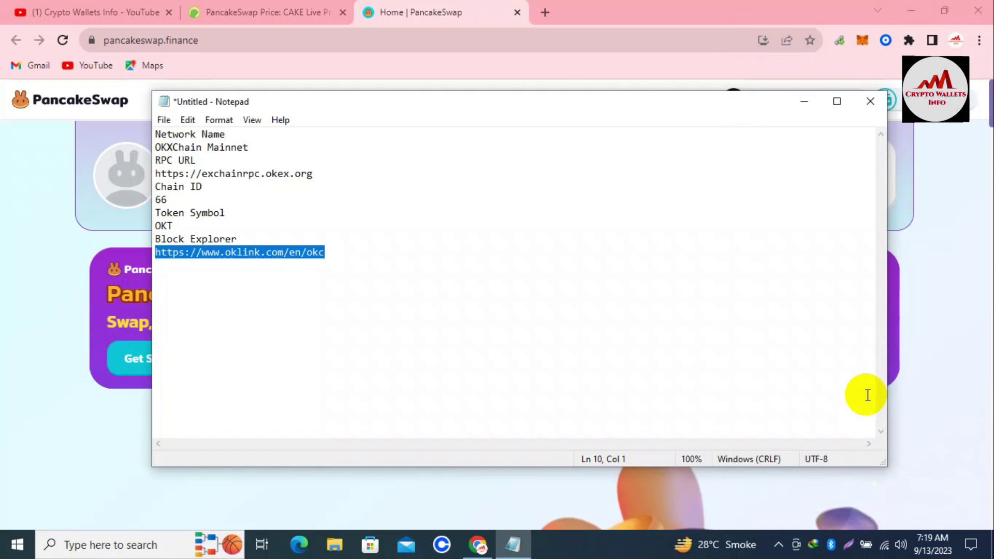
- Open Coinbase Wallet's Custom networks list showing OKXChain Mainnet and Cronos Mainnet
{"action": "left_click", "coordinate": [955, 140]}
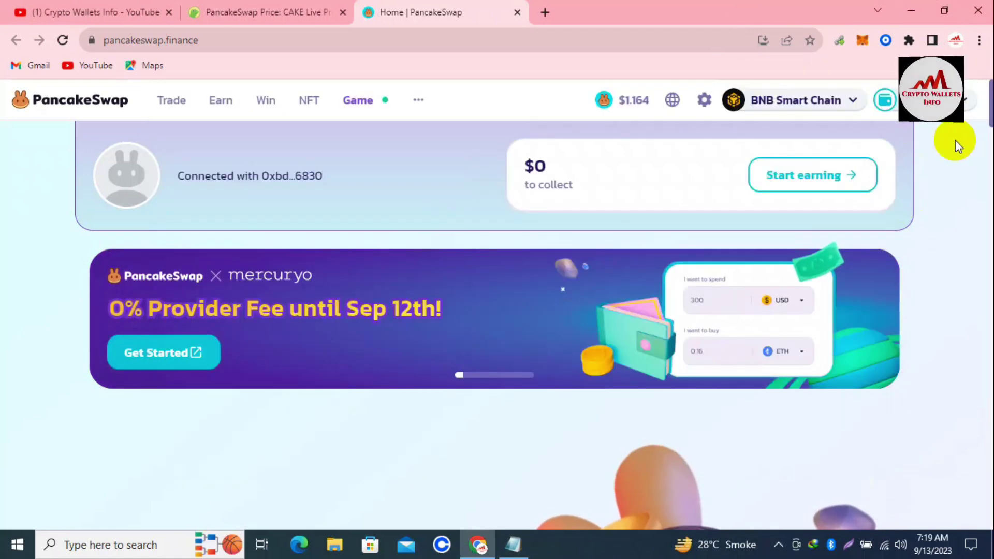
{"action": "left_click", "coordinate": [887, 43]}
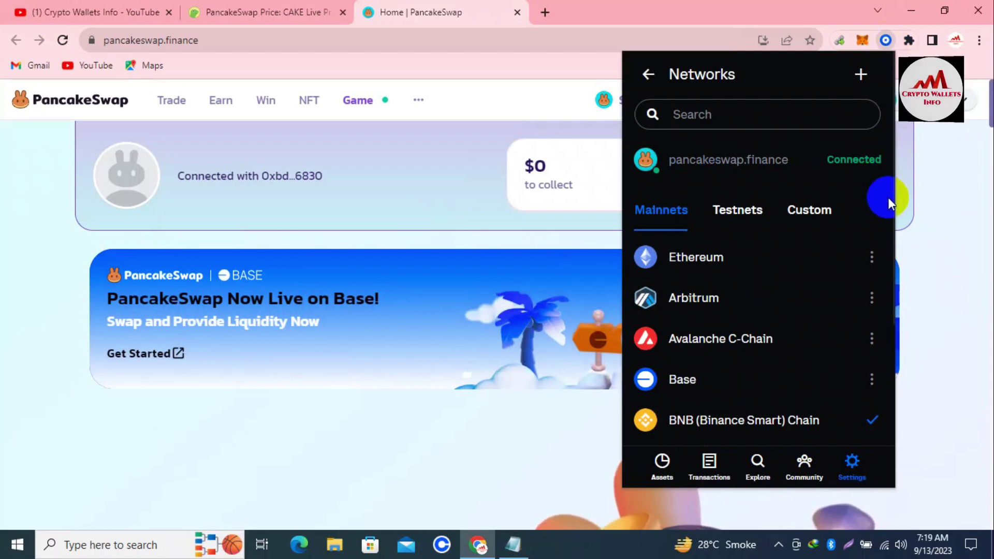
{"action": "scroll", "coordinate": [887, 197], "scroll_direction": "down", "scroll_amount": 3}
{"action": "scroll", "coordinate": [887, 198], "scroll_direction": "down", "scroll_amount": 2}
{"action": "scroll", "coordinate": [887, 197], "scroll_direction": "up", "scroll_amount": 4}
{"action": "scroll", "coordinate": [888, 197], "scroll_direction": "up", "scroll_amount": 2}
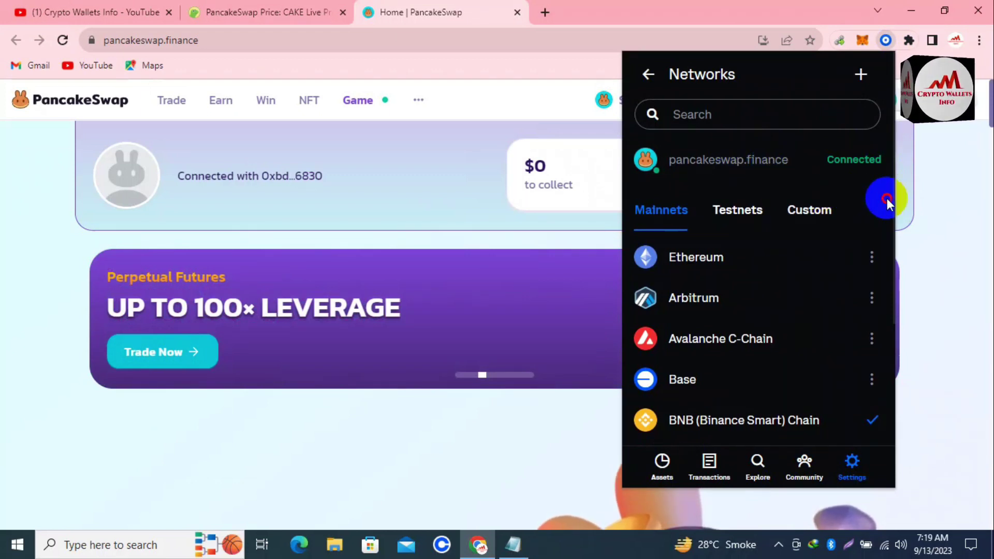
{"action": "left_click", "coordinate": [827, 209]}
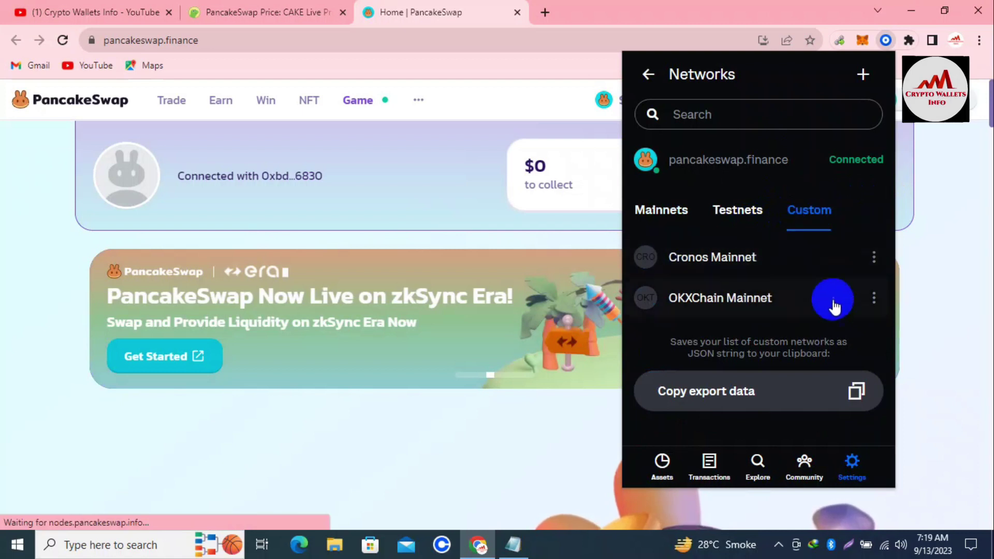
- Select OKXChain Mainnet as the active network and return to the YouTube channel tab
{"action": "left_click", "coordinate": [742, 300]}
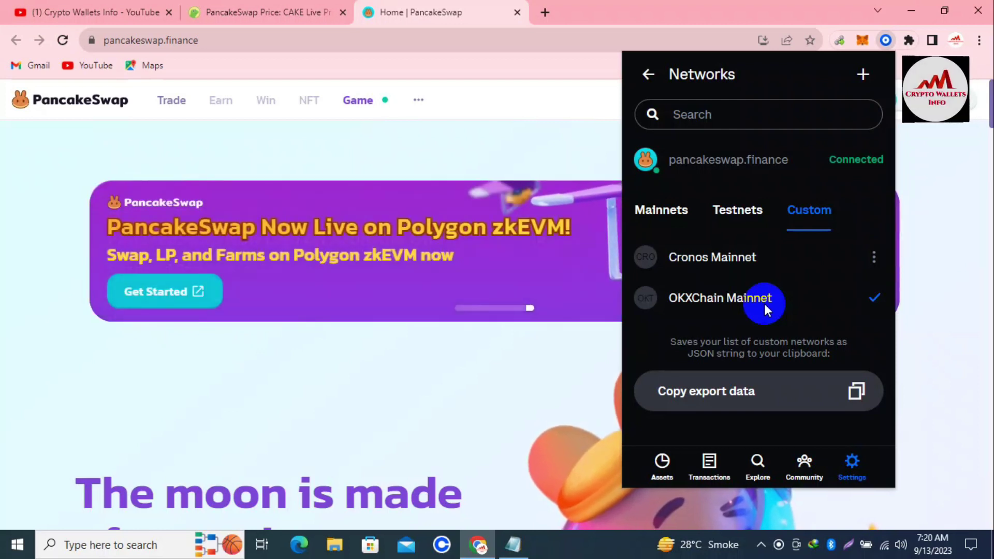
{"action": "left_click", "coordinate": [94, 5]}
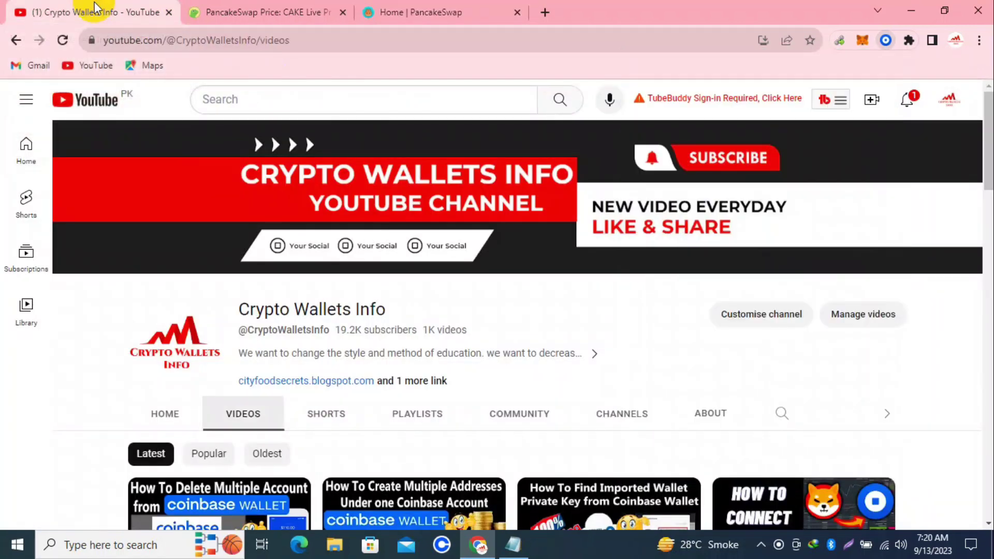